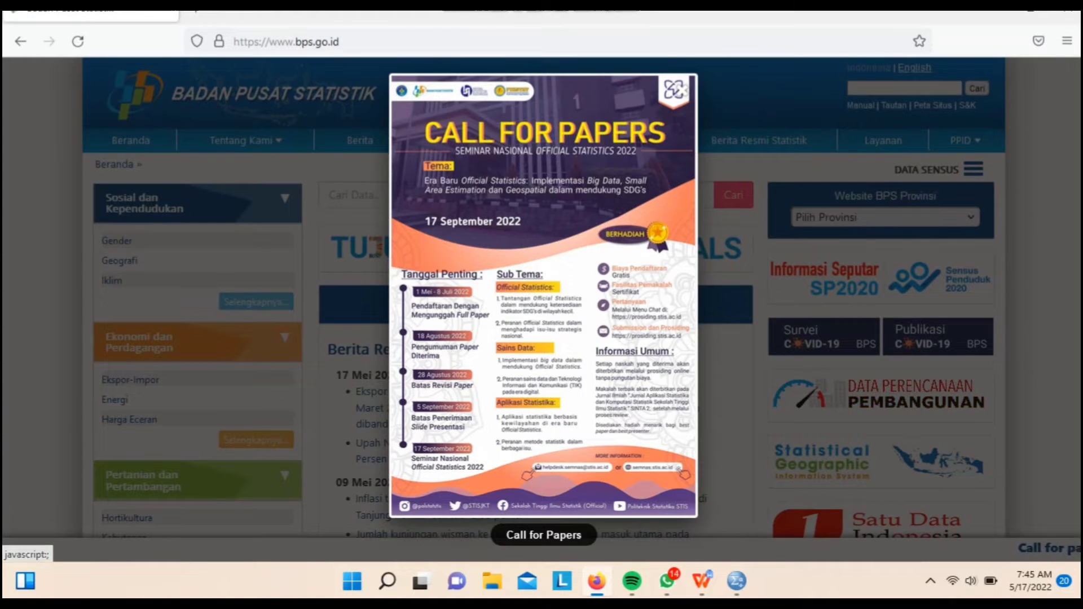
# Step: Dismiss the Call for Papers notice and open the Sosial Budaya table on mobile phone ownership by age group (Kelompok Umur), 2015-2021
pyautogui.click(685, 89)
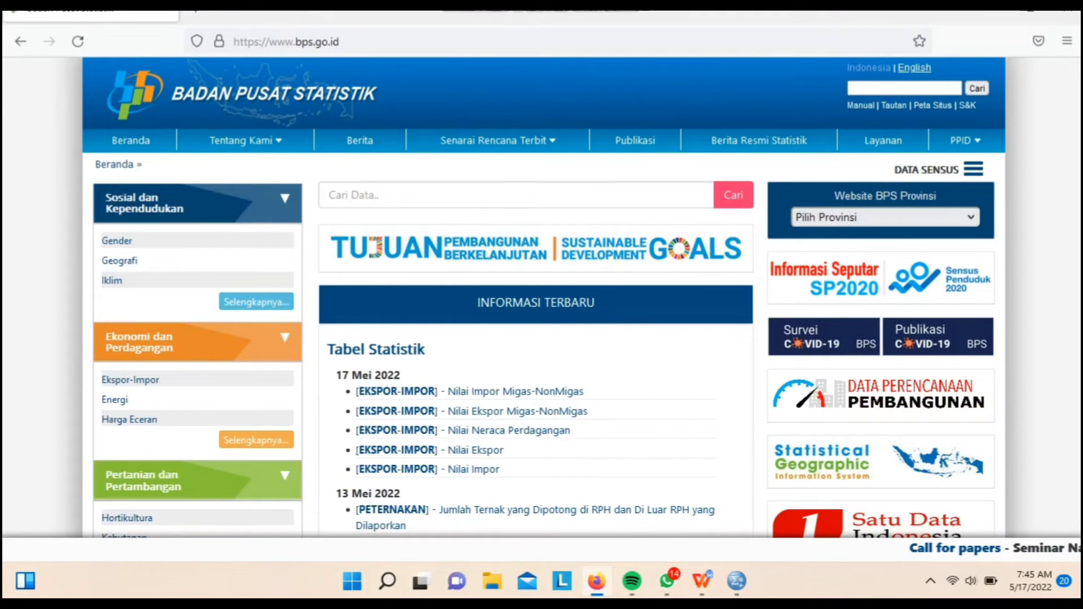
pyautogui.click(256, 302)
pyautogui.scroll(-3, 541, 338)
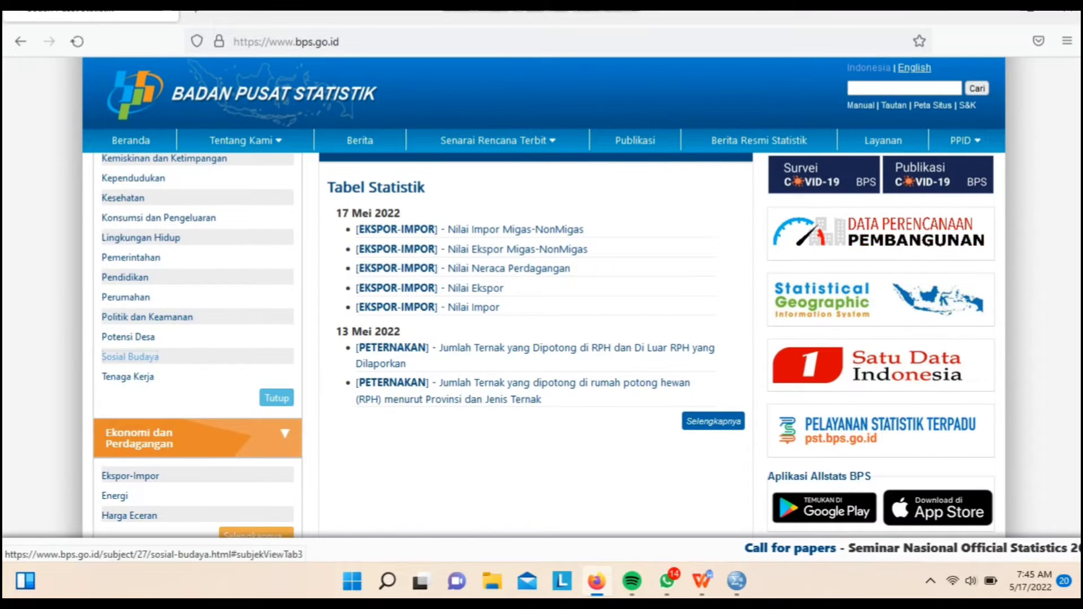
pyautogui.click(130, 357)
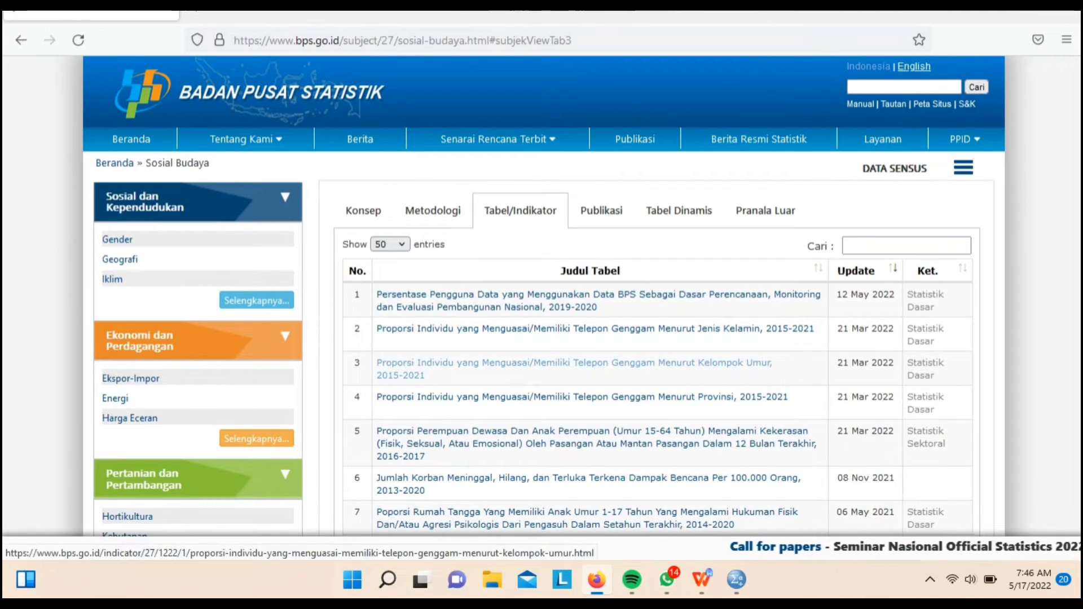
pyautogui.click(563, 362)
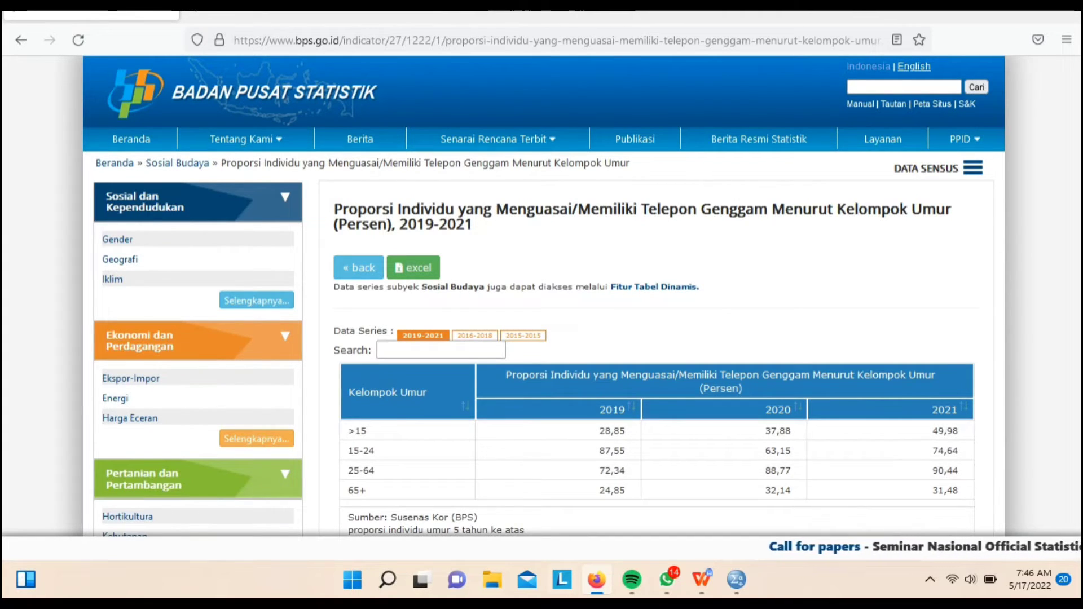
# Step: Switch to the SPSS Data Editor and define two variables named PD and OT
pyautogui.moveTo(736, 580)
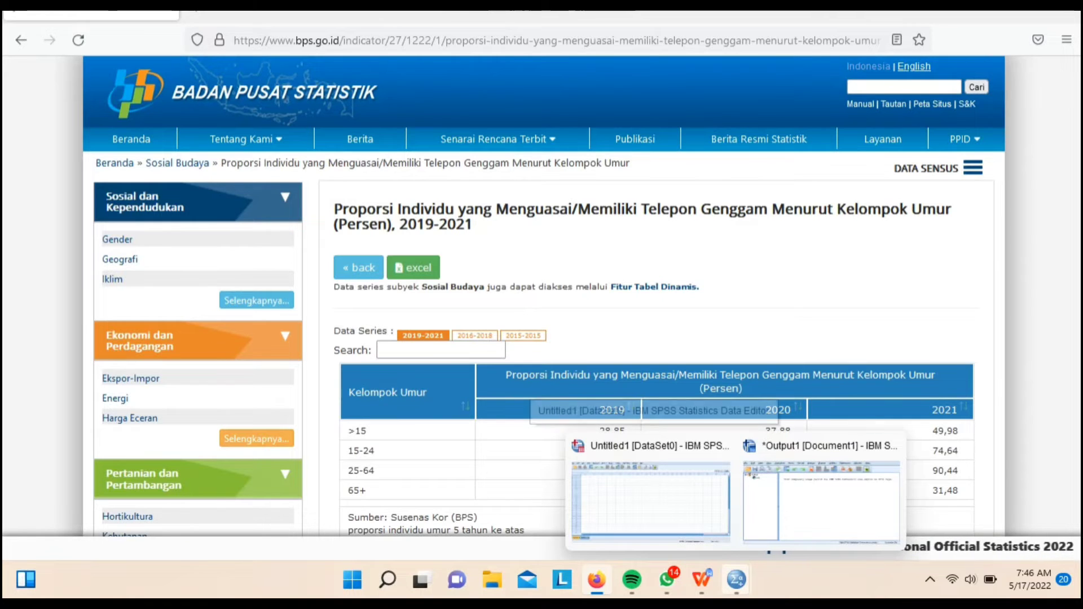
pyautogui.click(651, 496)
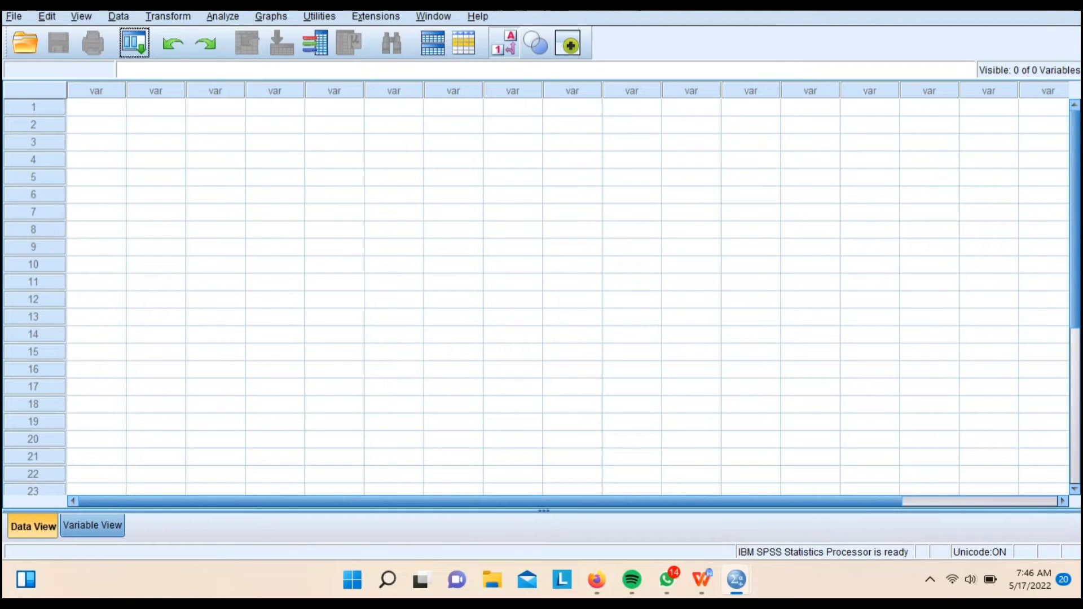
pyautogui.click(93, 525)
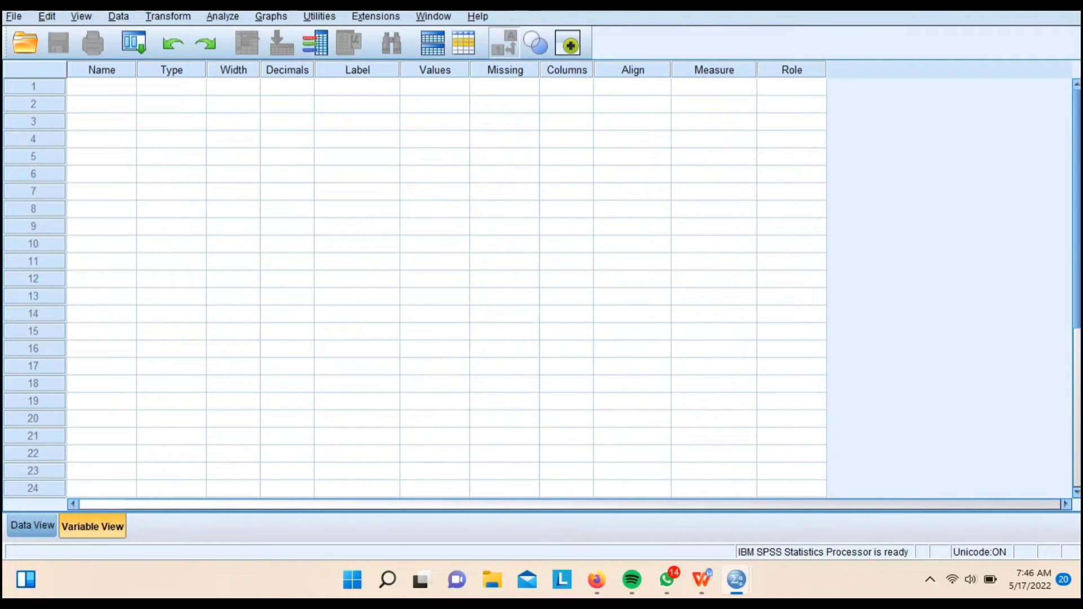
pyautogui.click(101, 87)
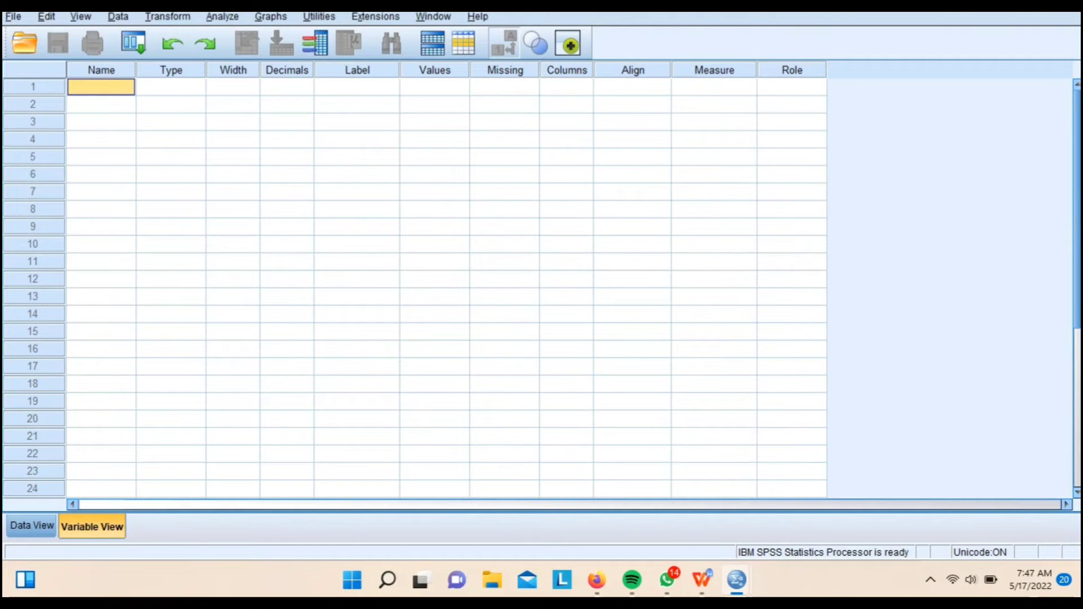
pyautogui.write('p')
pyautogui.press('BackSpace')
pyautogui.press('BackSpace')
pyautogui.press('capslock')
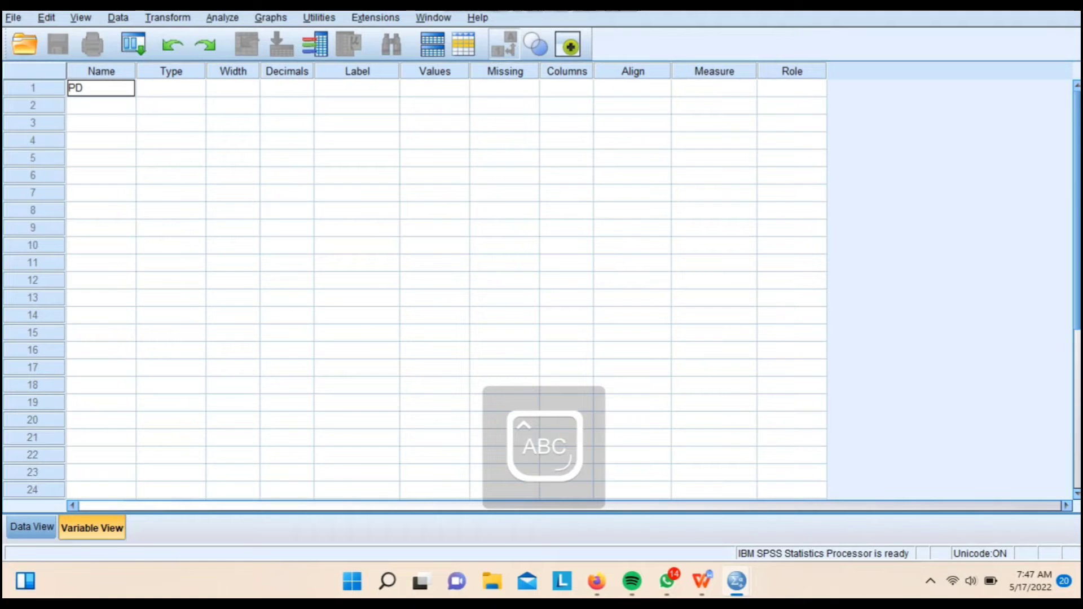
pyautogui.press('Return')
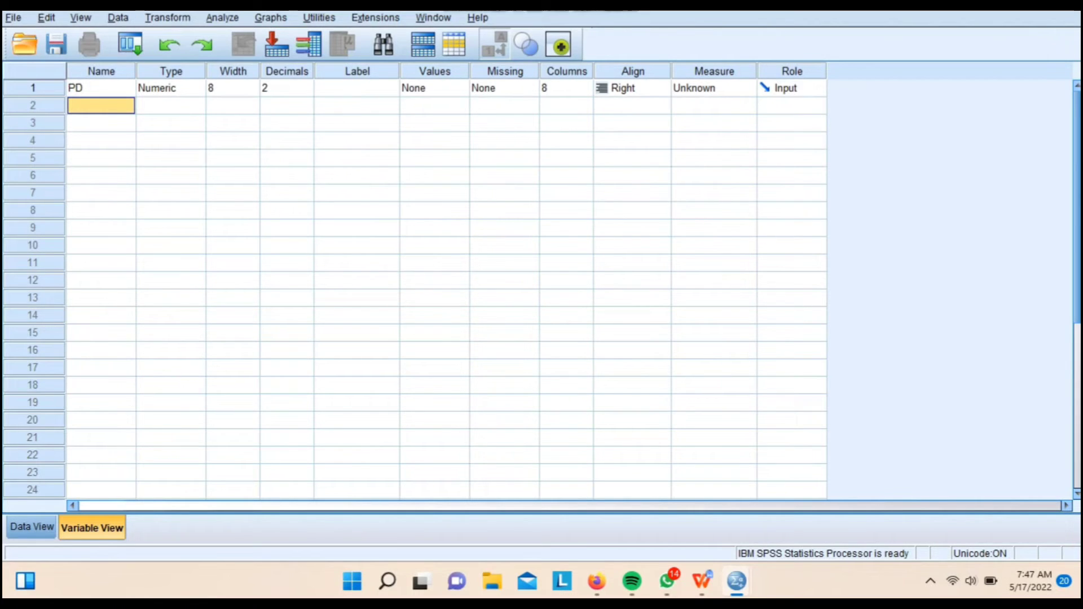
pyautogui.write('OT')
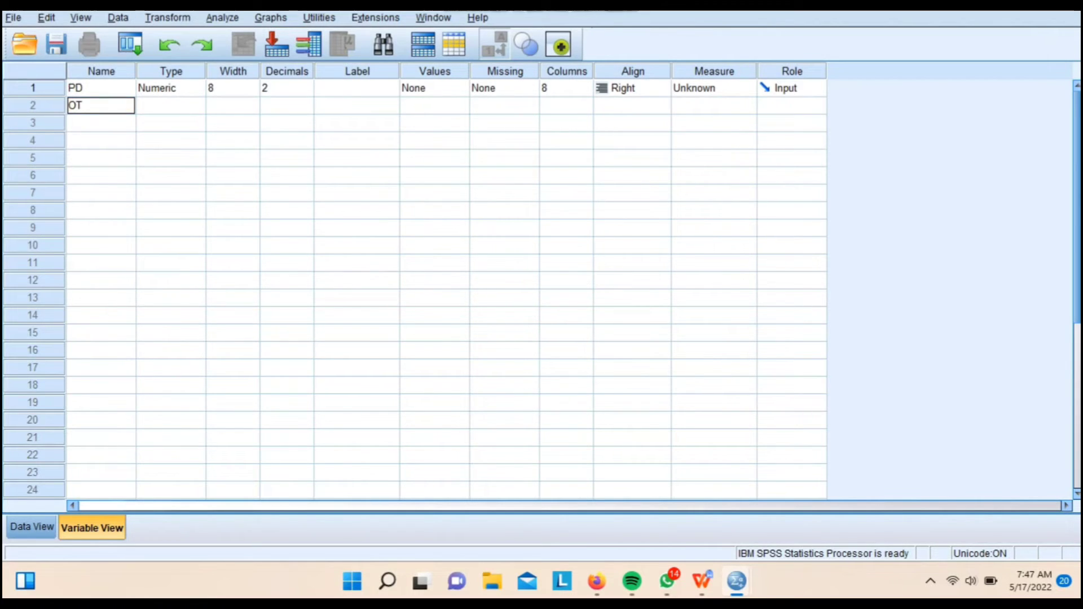
pyautogui.press('Return')
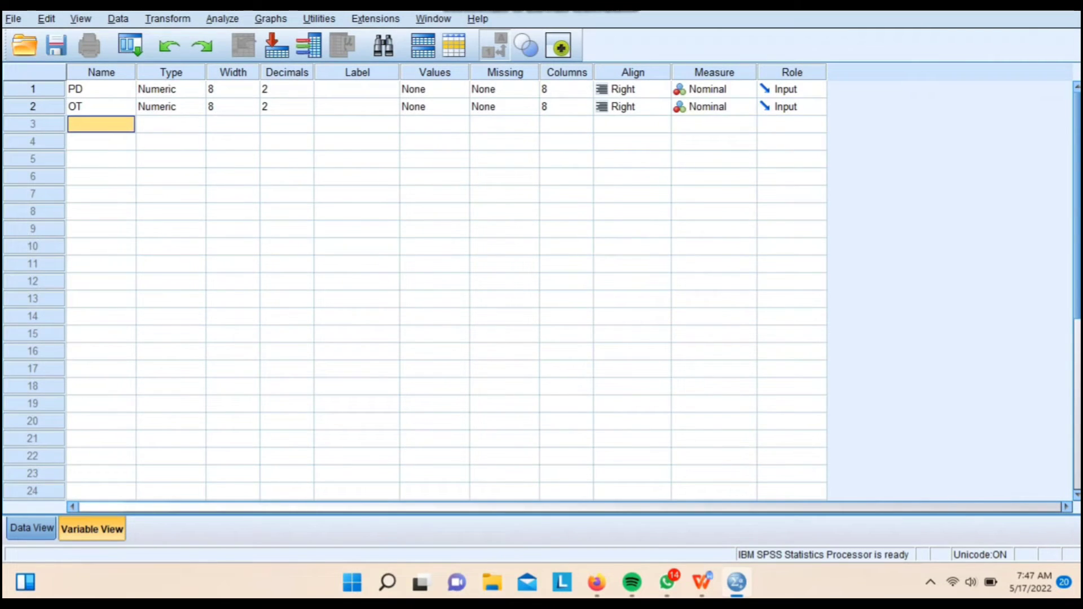
# Step: Copy the 2019 value for age group >15 (28,85) from the BPS table in Firefox into row 1 of PD in the SPSS data sheet
pyautogui.click(32, 528)
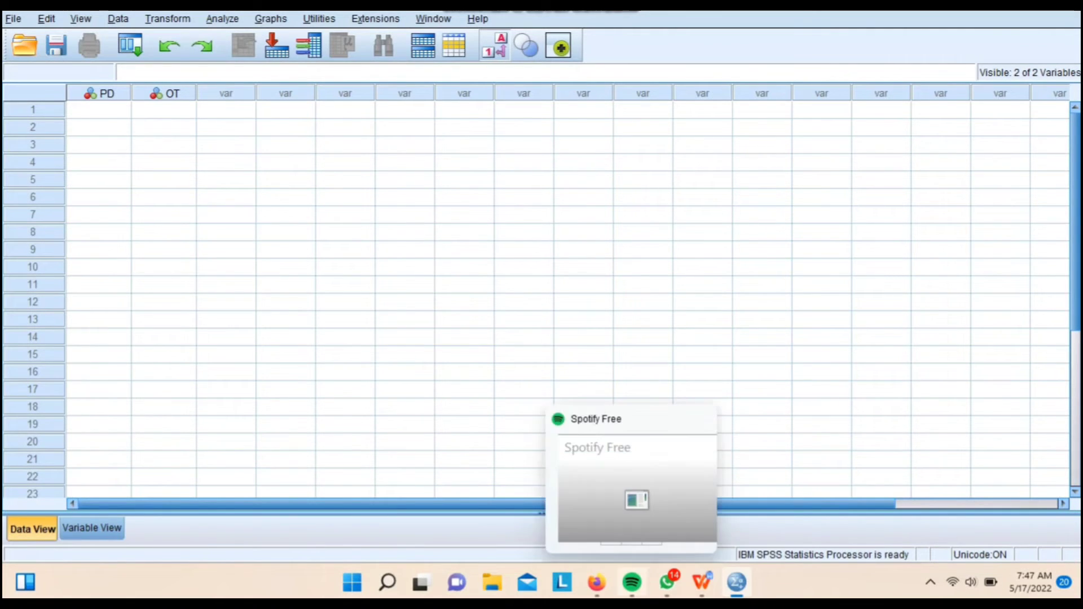
pyautogui.moveTo(632, 582)
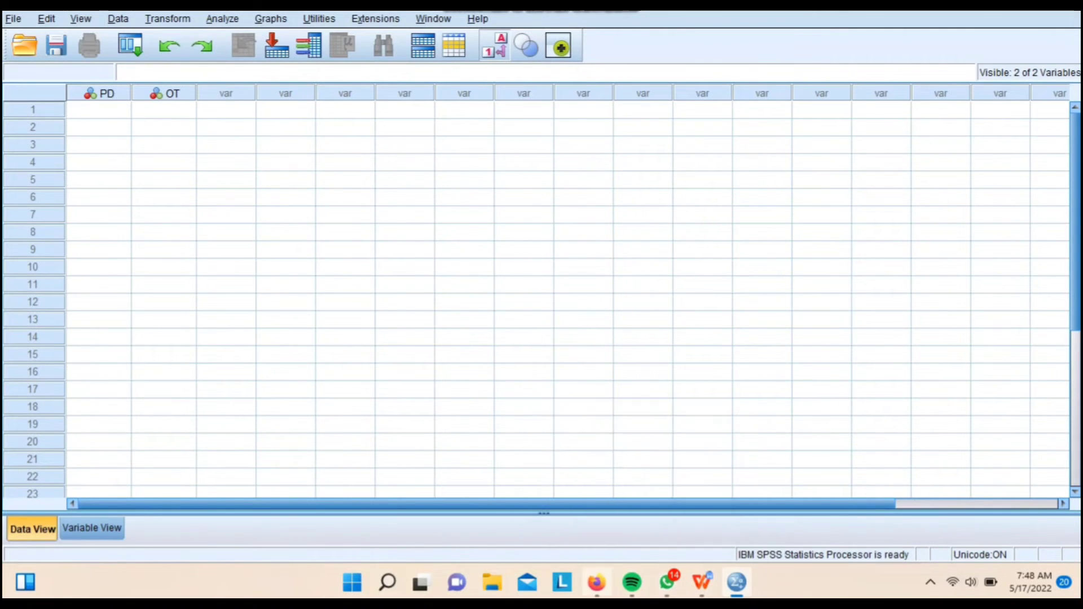
pyautogui.moveTo(596, 582)
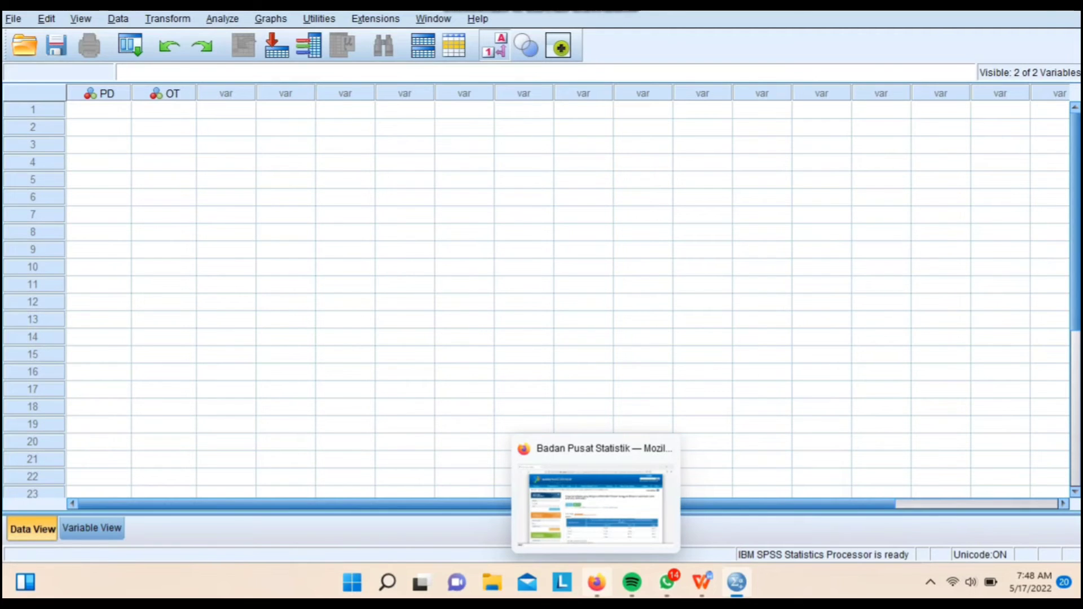
pyautogui.click(596, 582)
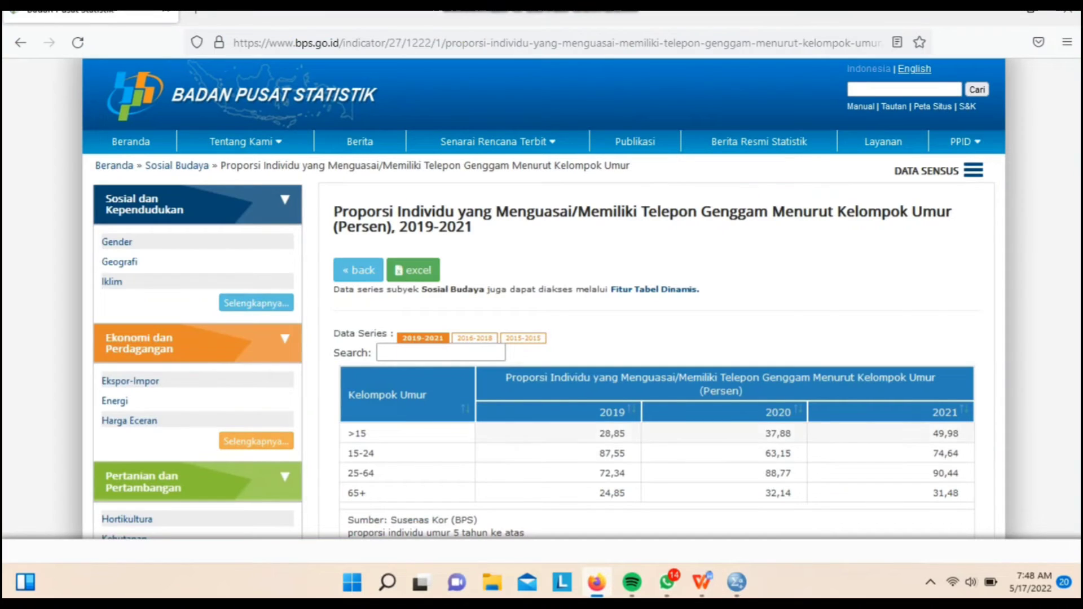
pyautogui.moveTo(737, 582)
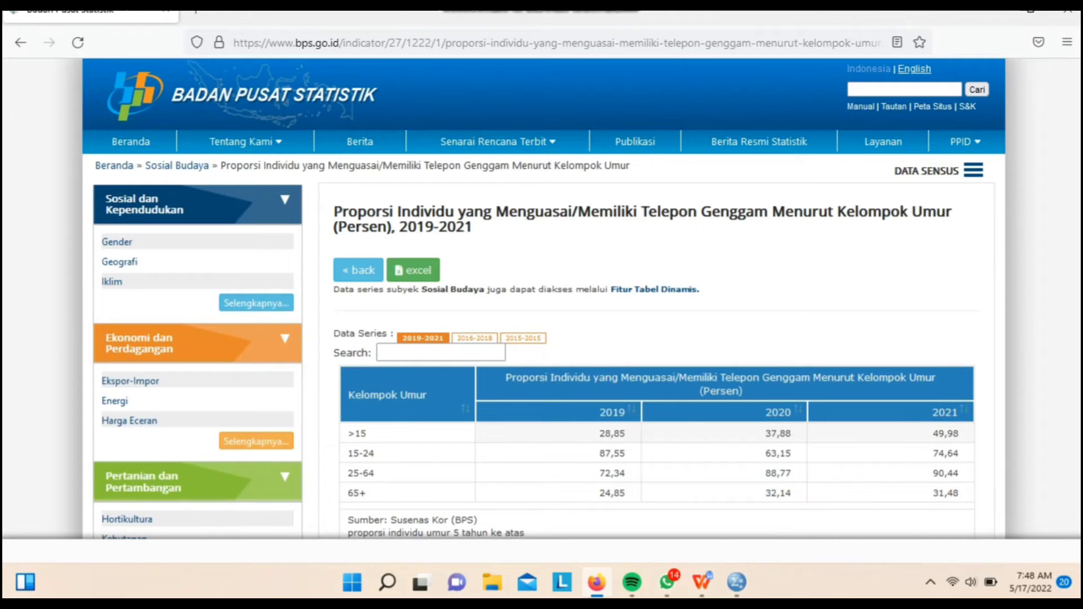
pyautogui.rightClick(623, 433)
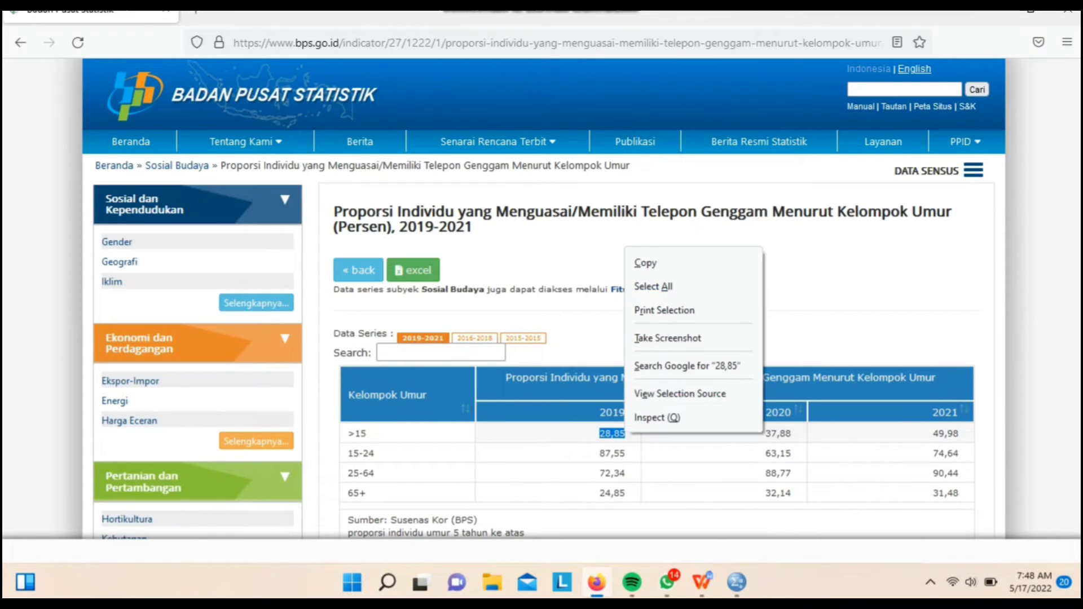
pyautogui.click(645, 262)
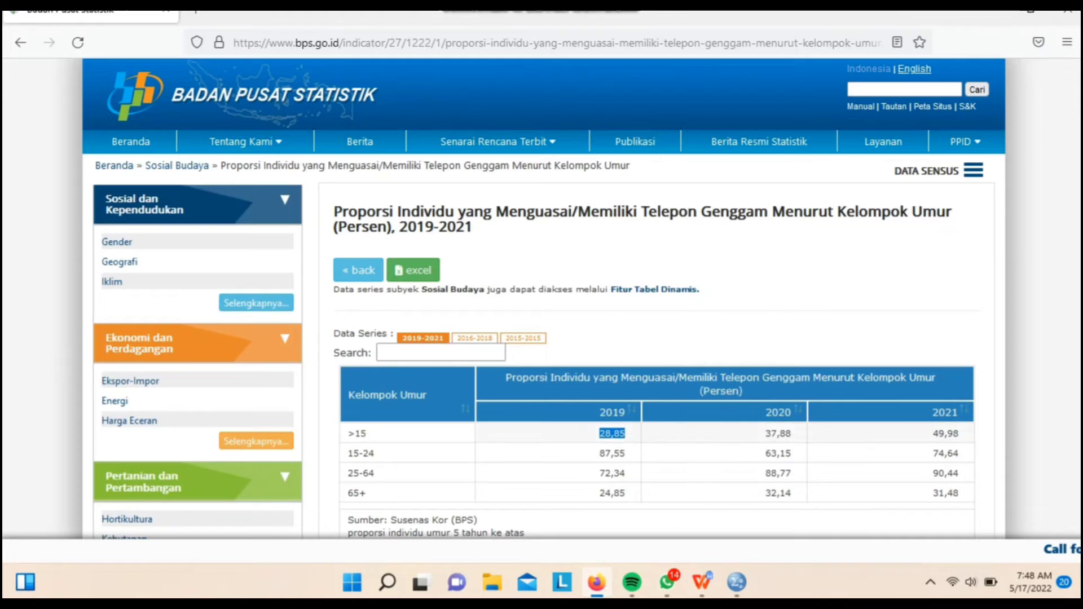
pyautogui.click(736, 581)
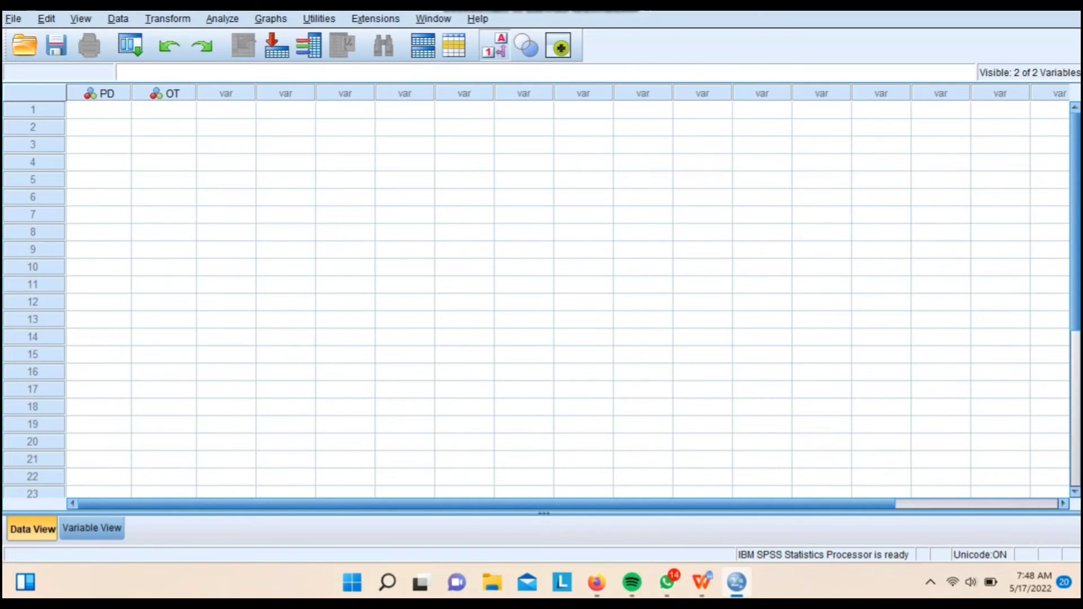
pyautogui.click(99, 110)
pyautogui.rightClick(92, 111)
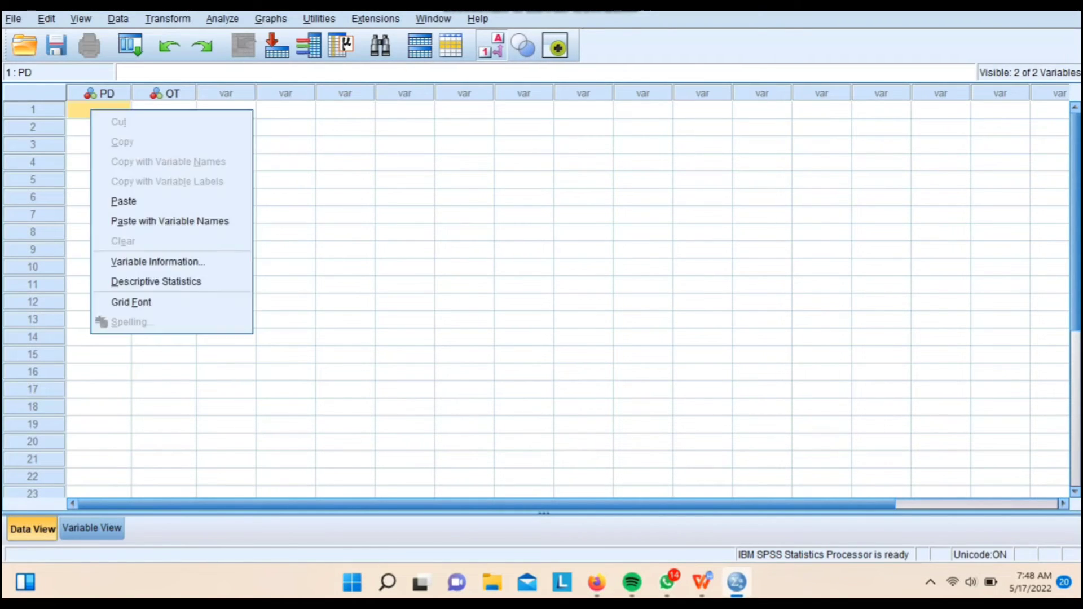
pyautogui.press('Return')
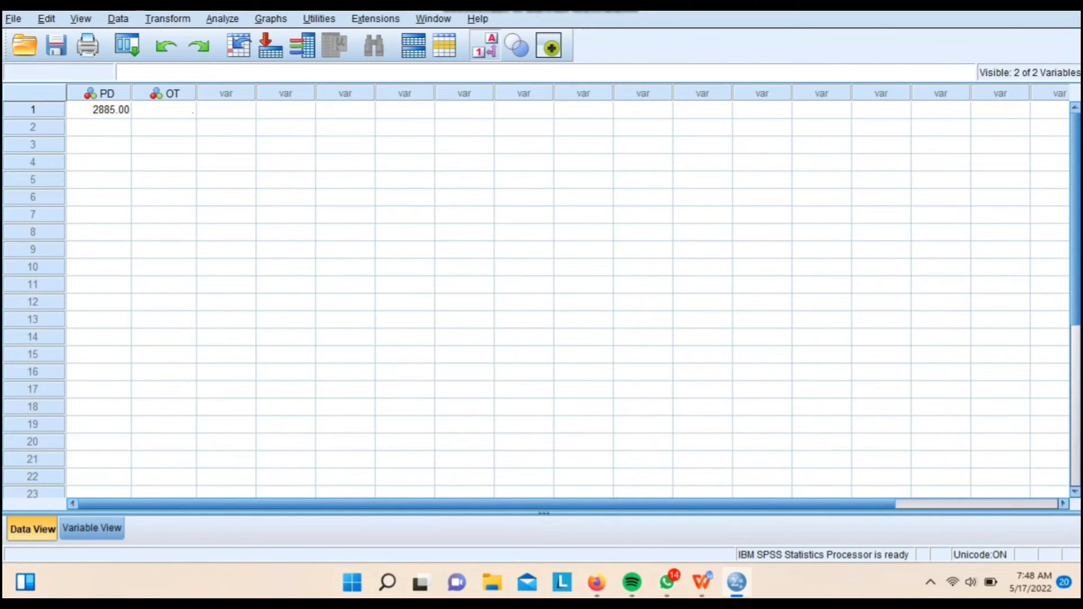
# Step: Copy the 2019 value for age group 15-24 (87,55) from the BPS table in Firefox into row 2 of PD in SPSS
pyautogui.moveTo(701, 582)
pyautogui.click(596, 581)
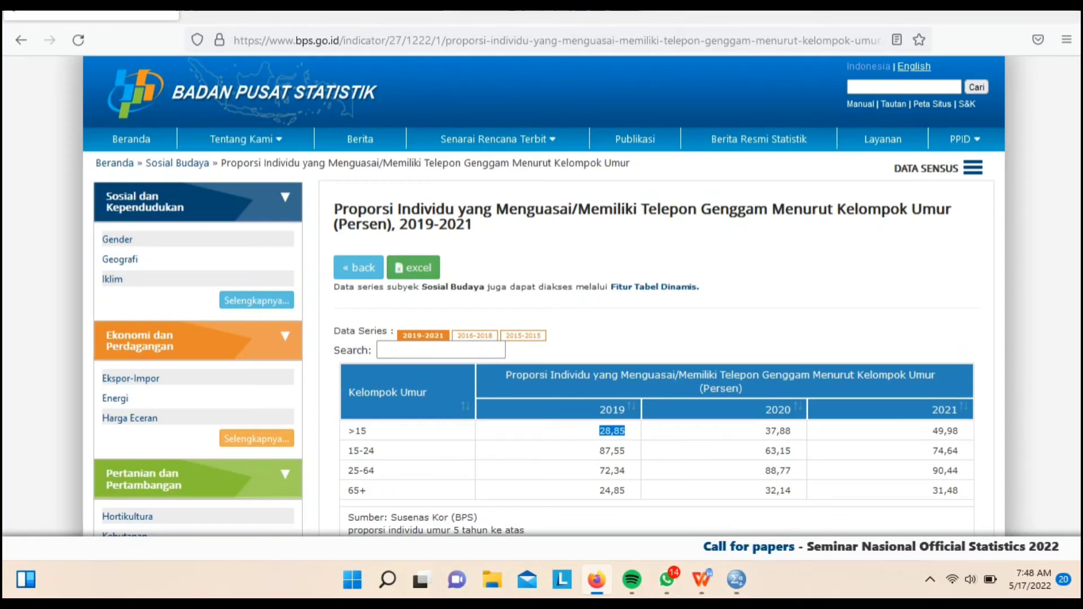
pyautogui.doubleClick(601, 450)
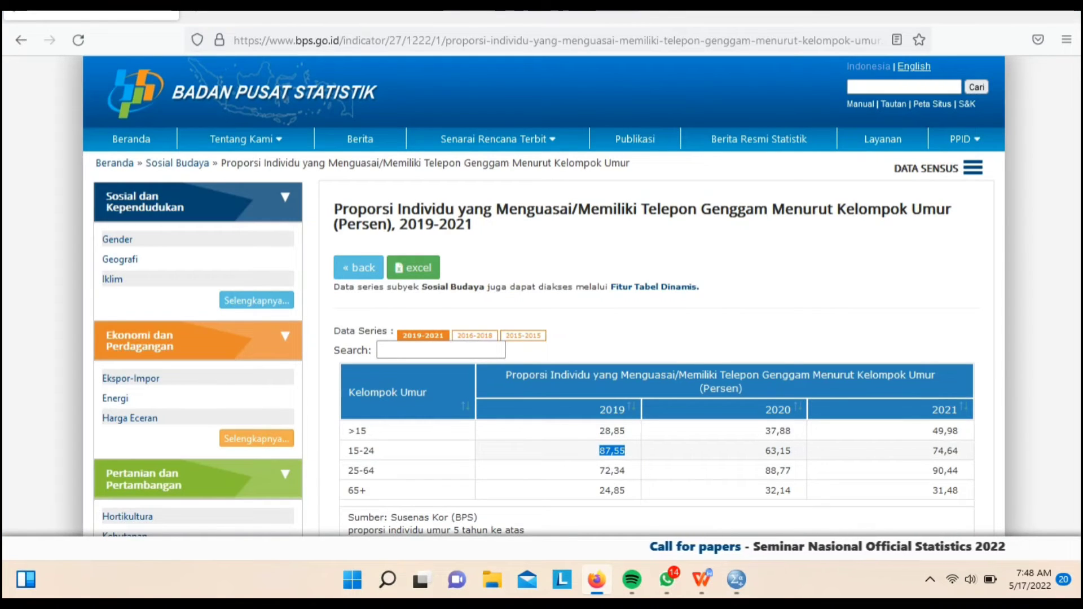
pyautogui.rightClick(604, 449)
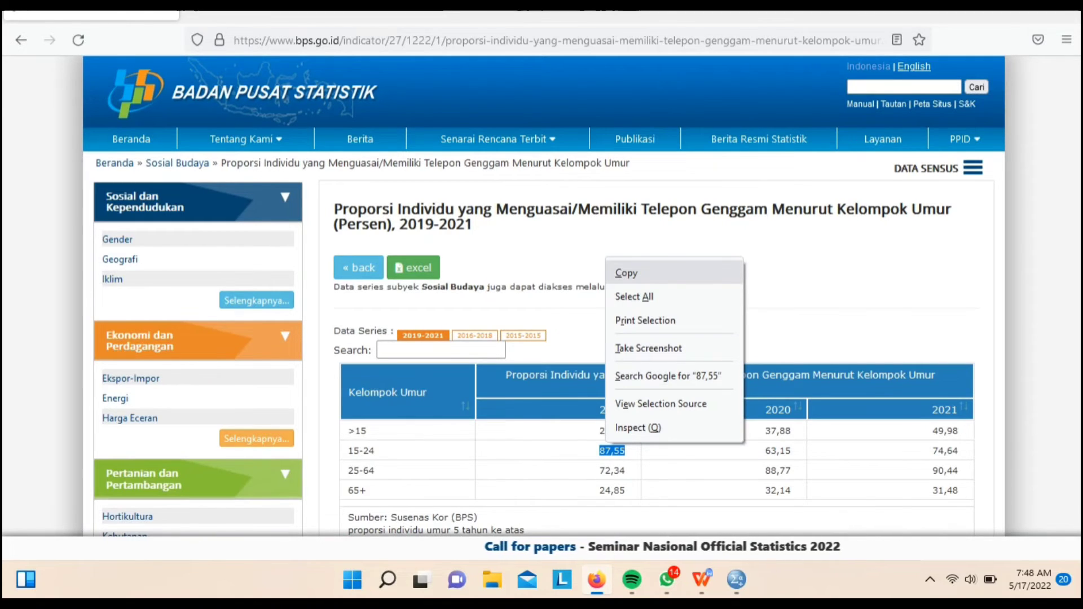
pyautogui.click(626, 273)
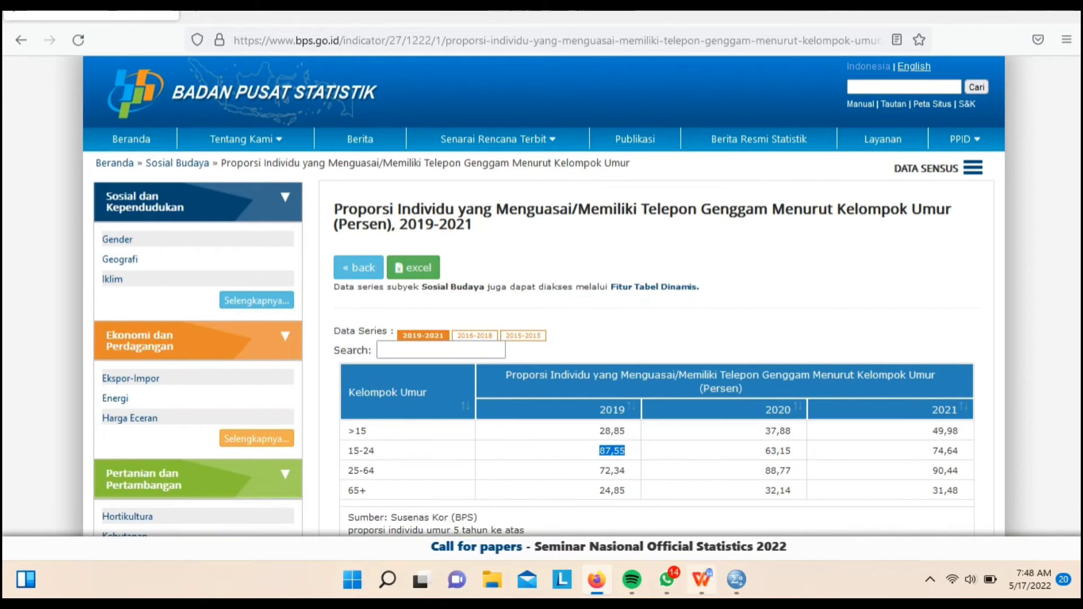
pyautogui.click(736, 579)
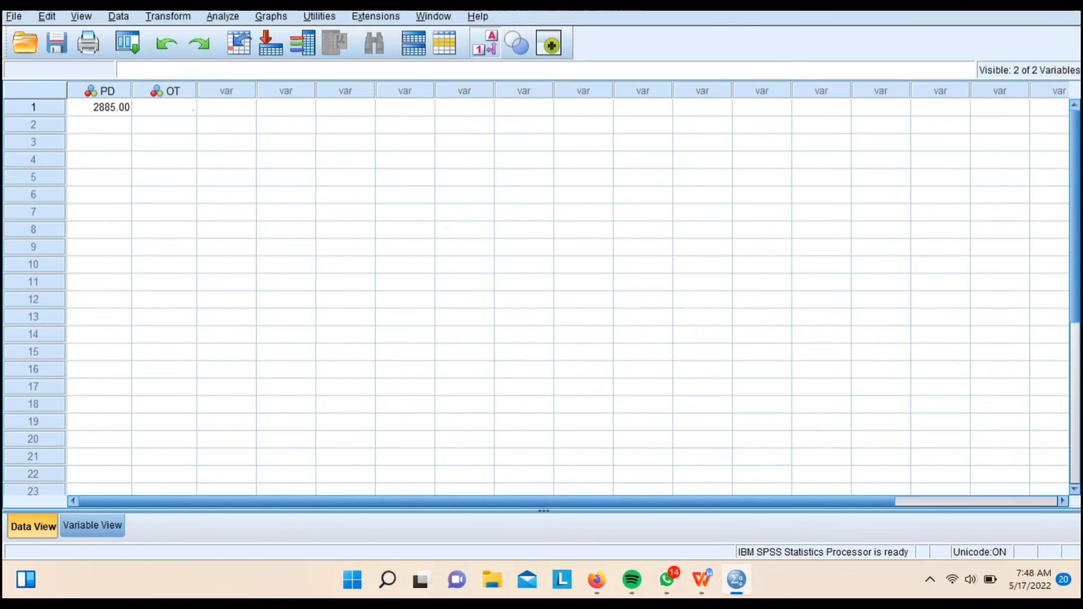
pyautogui.rightClick(96, 126)
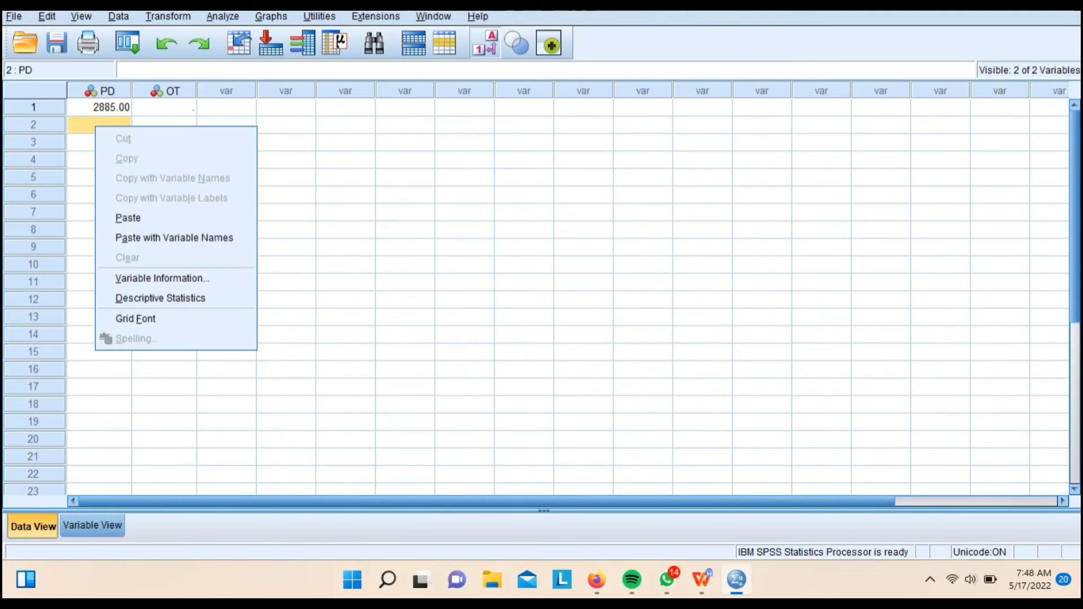
pyautogui.click(127, 217)
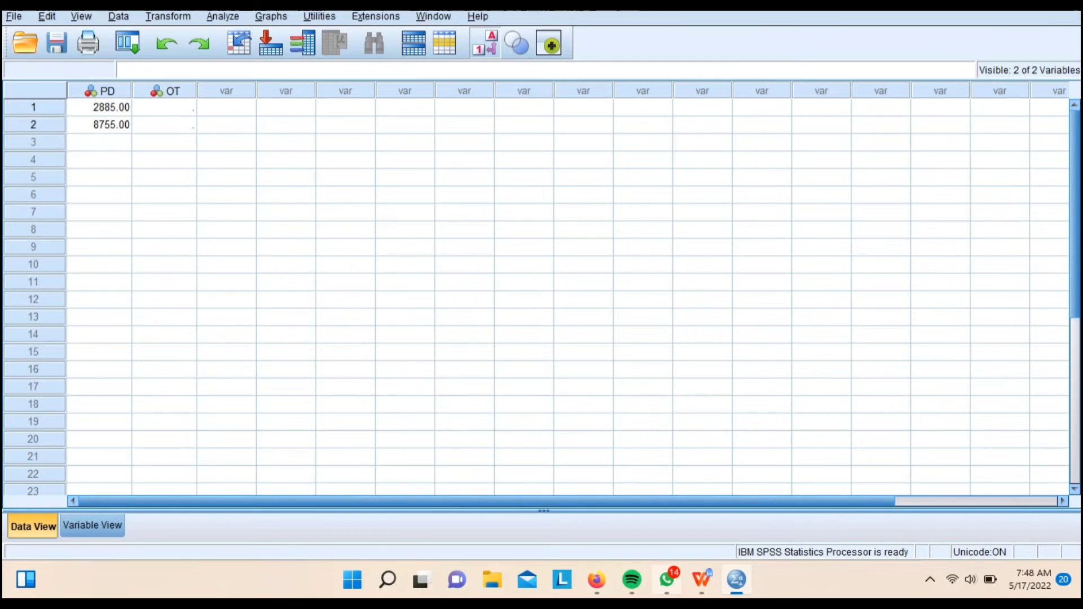
# Step: Copy the 2019 value for age group 25-64 (72,34) from the BPS table in Firefox into row 3 of PD in SPSS
pyautogui.click(596, 579)
pyautogui.moveTo(598, 470); pyautogui.dragTo(626, 470)
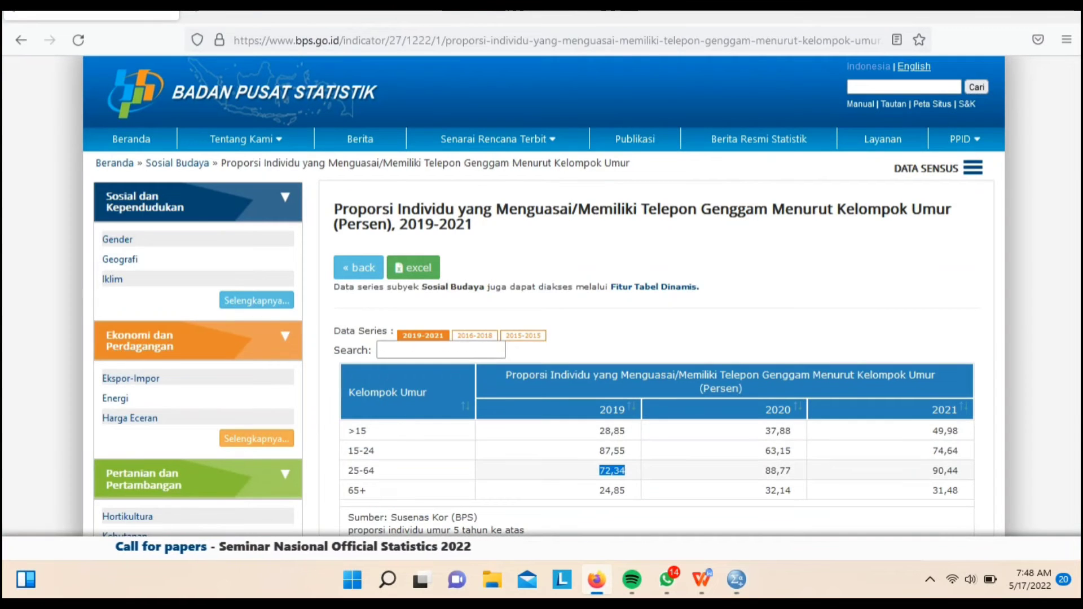
pyautogui.rightClick(620, 471)
pyautogui.click(641, 303)
pyautogui.click(735, 579)
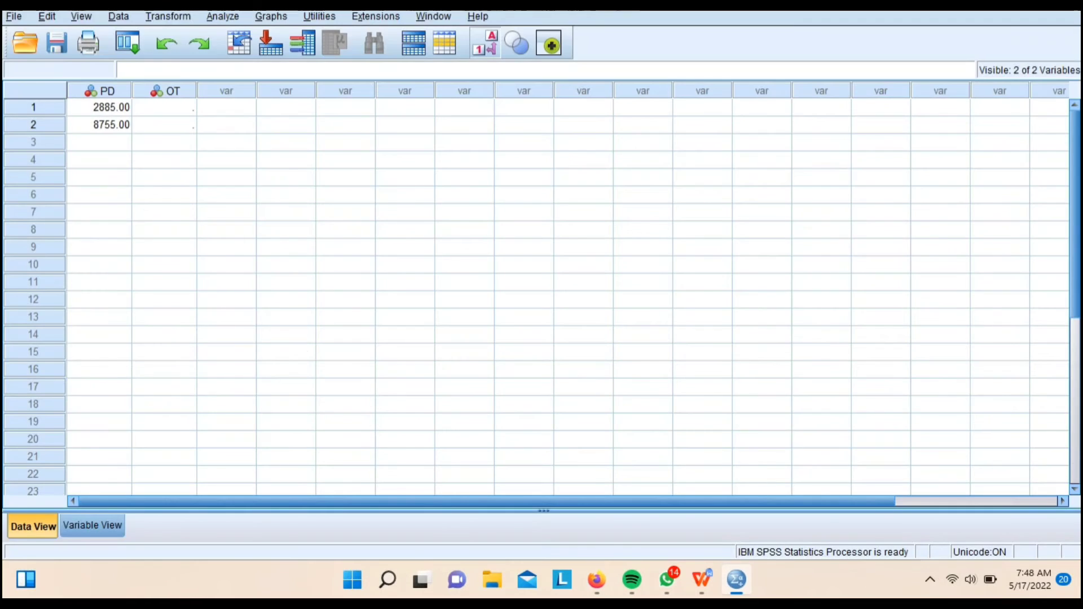
pyautogui.rightClick(113, 142)
pyautogui.click(146, 234)
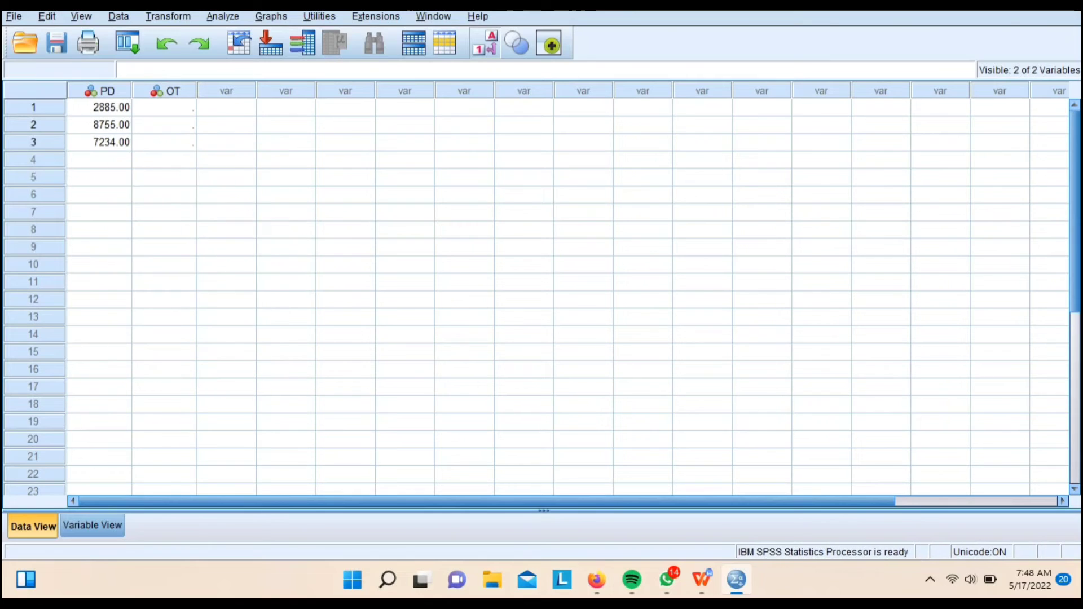
# Step: Copy the 2019 value for age group 65+ (24,85) from the BPS table in Firefox into row 4 of PD in SPSS
pyautogui.click(597, 579)
pyautogui.moveTo(599, 490); pyautogui.dragTo(625, 490)
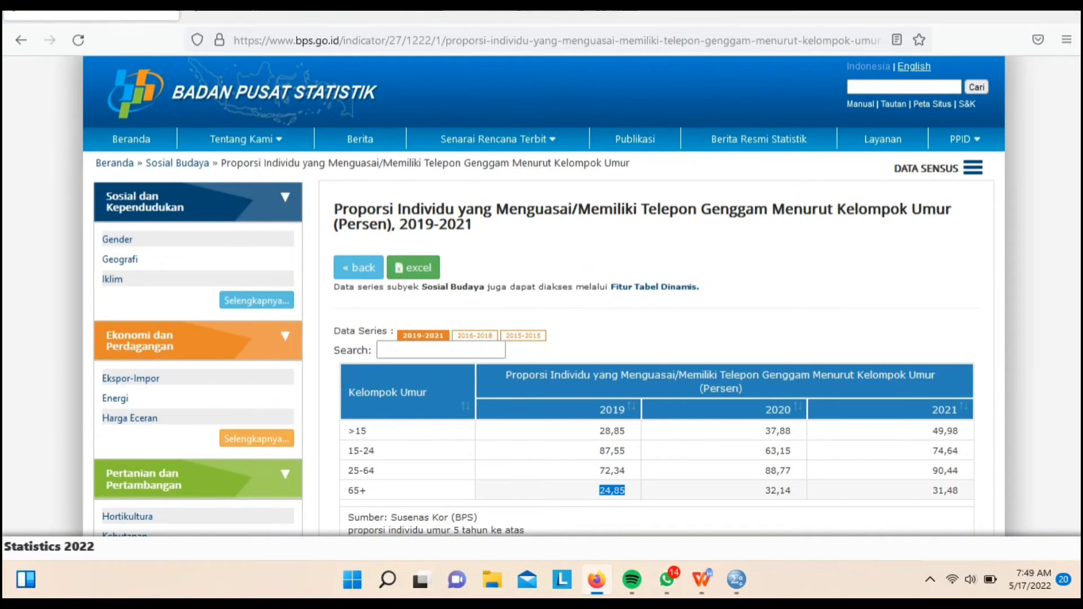
pyautogui.rightClick(620, 490)
pyautogui.click(637, 315)
pyautogui.click(736, 579)
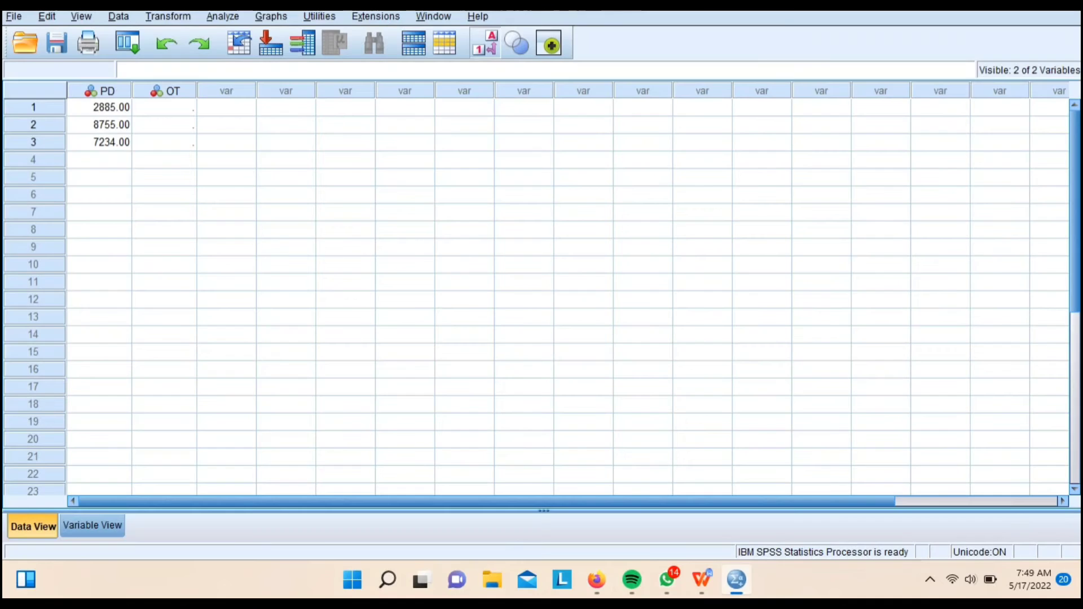
pyautogui.rightClick(116, 160)
pyautogui.click(150, 250)
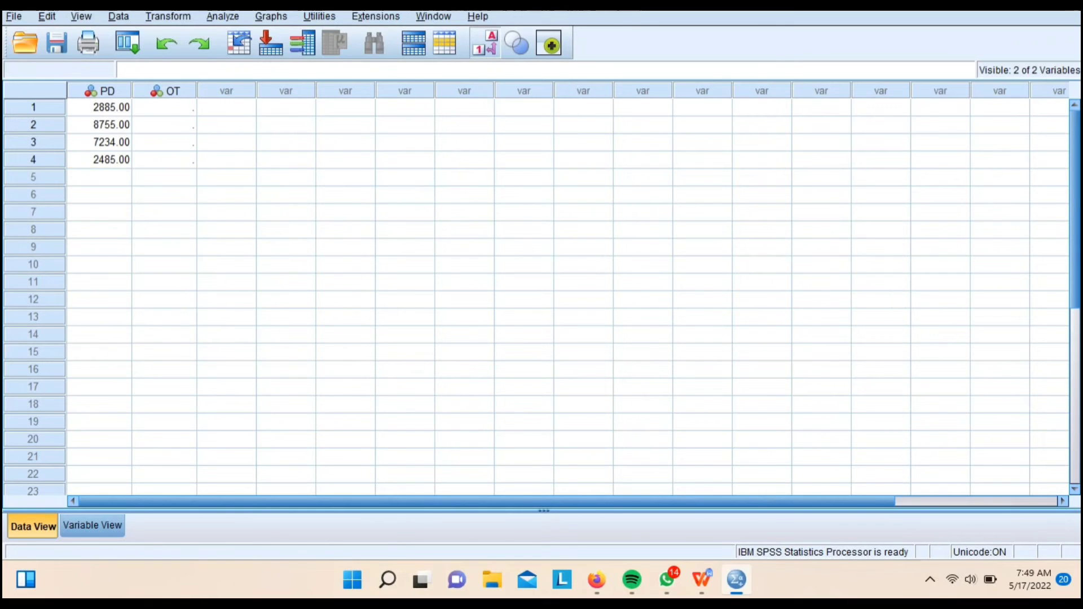
# Step: Copy the 2020 value for age group >15 (37,88) from the BPS table in Firefox into row 1 of OT in SPSS
pyautogui.click(164, 107)
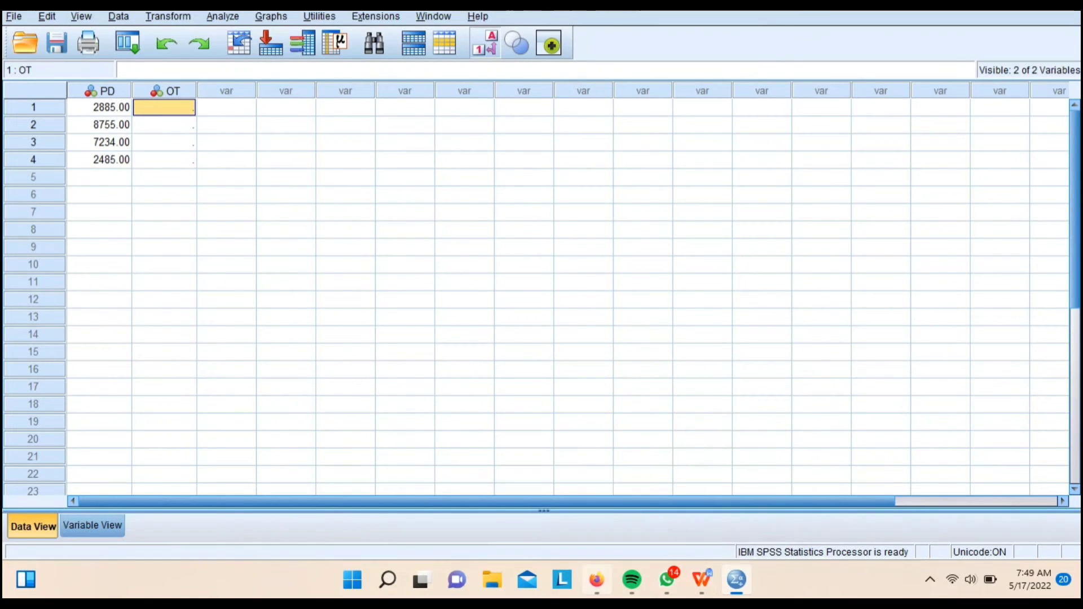
pyautogui.click(596, 579)
pyautogui.moveTo(765, 431); pyautogui.dragTo(790, 431)
pyautogui.click(765, 431)
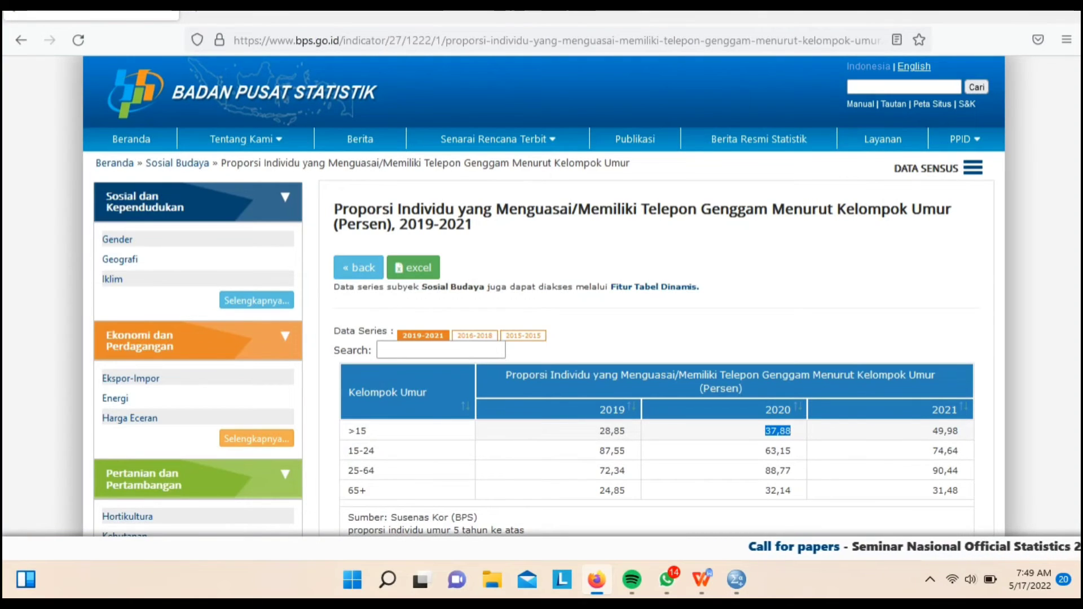
pyautogui.rightClick(782, 429)
pyautogui.click(801, 255)
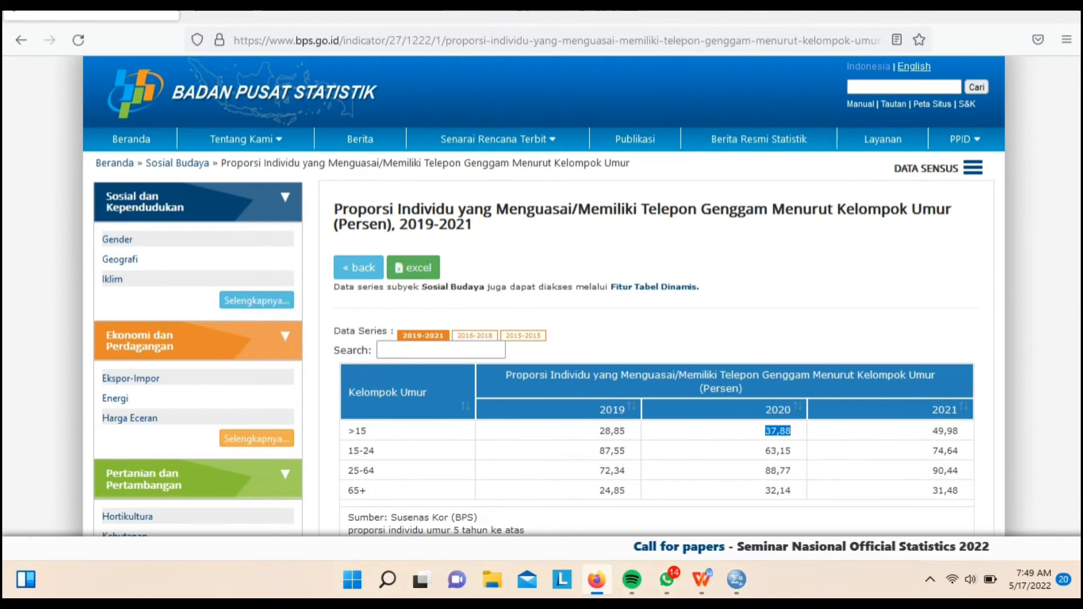
pyautogui.click(736, 579)
pyautogui.rightClick(172, 107)
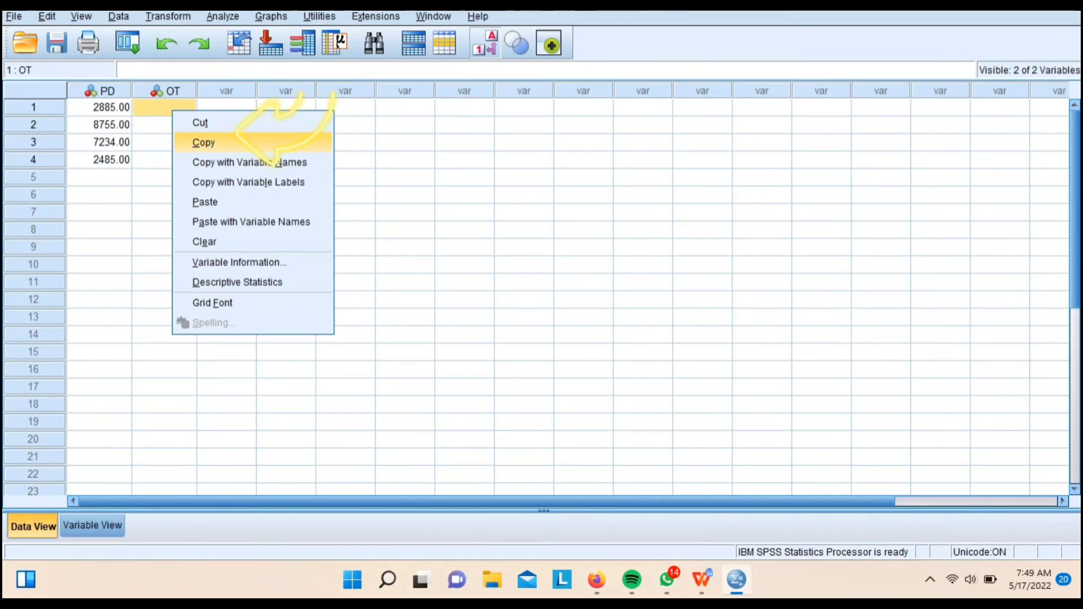
pyautogui.click(226, 201)
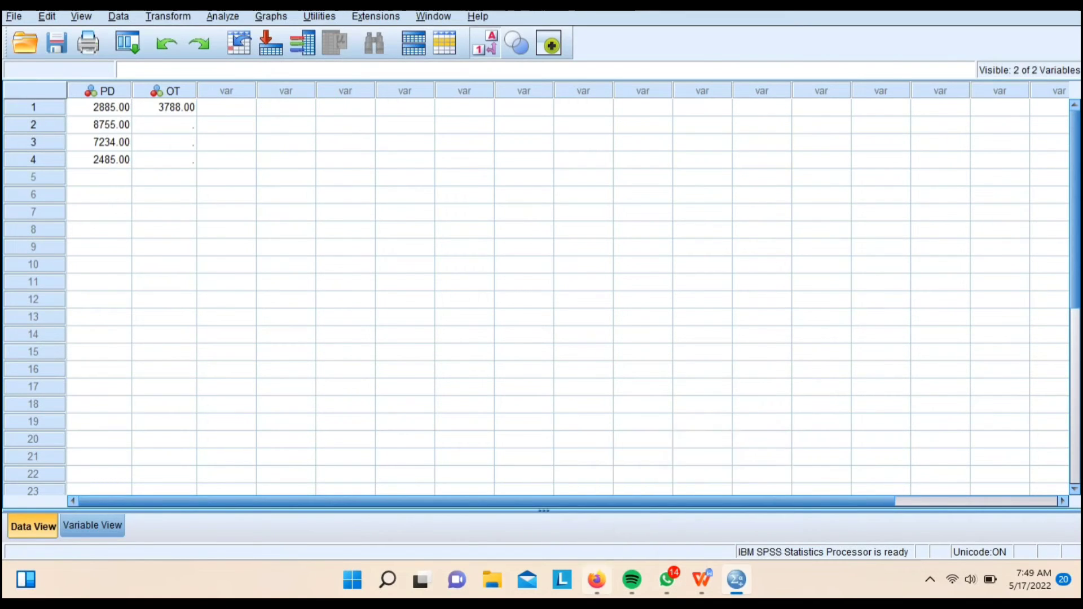
# Step: Copy the 2020 value for age group 15-24 (63,15) from the BPS table in Firefox into row 2 of OT in SPSS
pyautogui.click(596, 579)
pyautogui.doubleClick(778, 450)
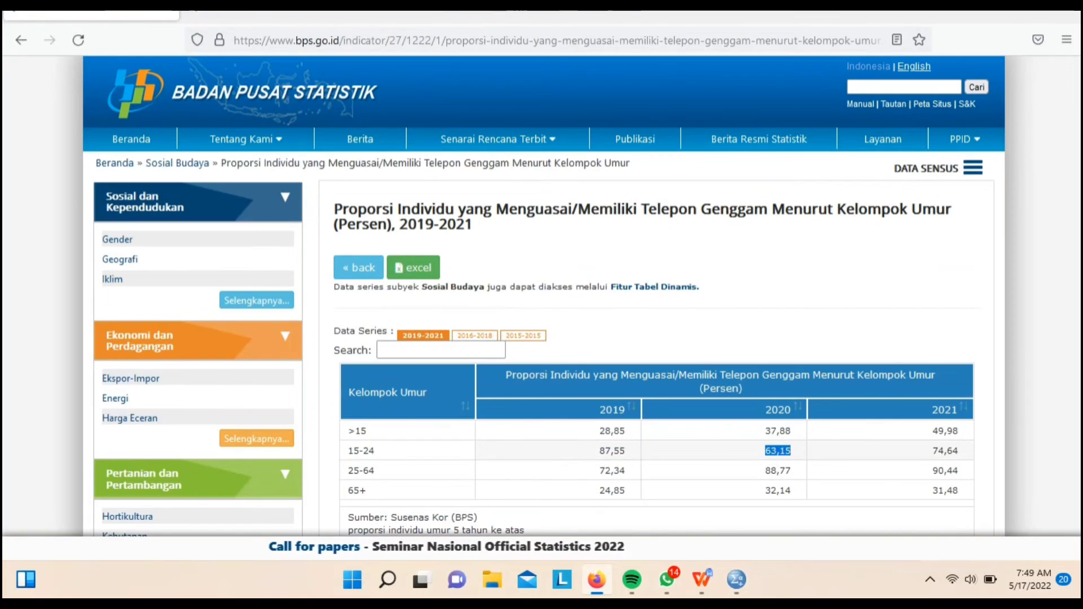
pyautogui.rightClick(782, 450)
pyautogui.click(796, 277)
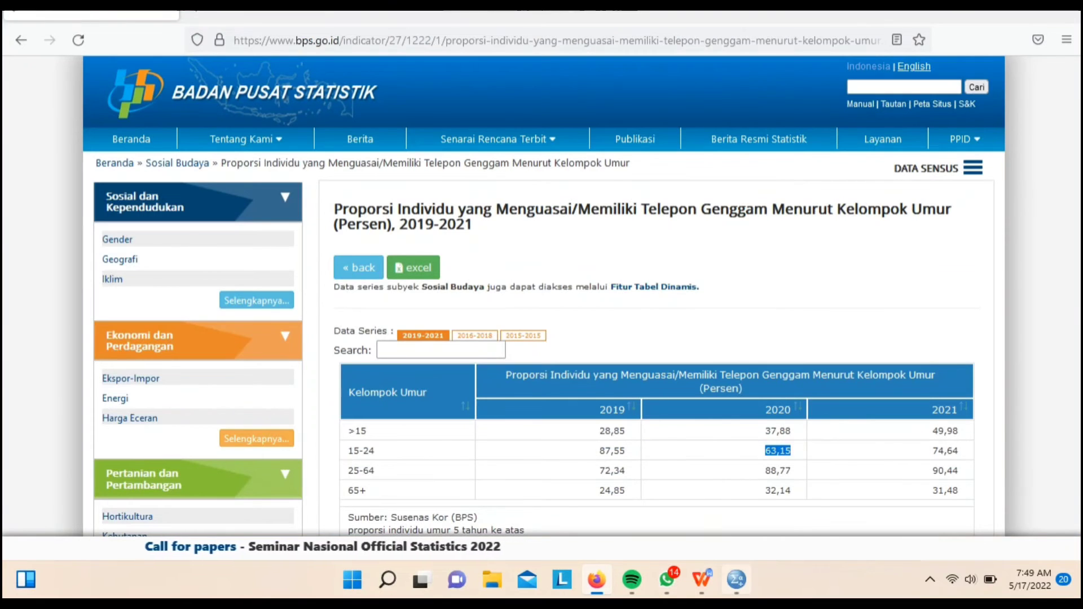
pyautogui.click(736, 579)
pyautogui.rightClick(179, 125)
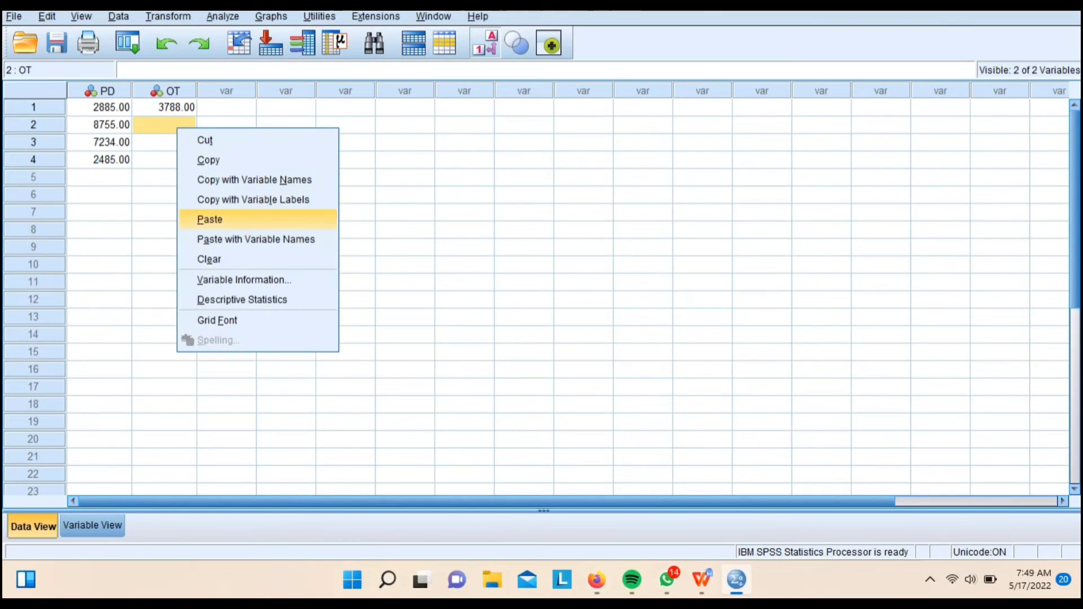
pyautogui.click(217, 220)
# Step: Copy the 2020 value for age group 25-64 (88,77) from the BPS table in Firefox into row 3 of OT in SPSS
pyautogui.moveTo(702, 579)
pyautogui.click(596, 579)
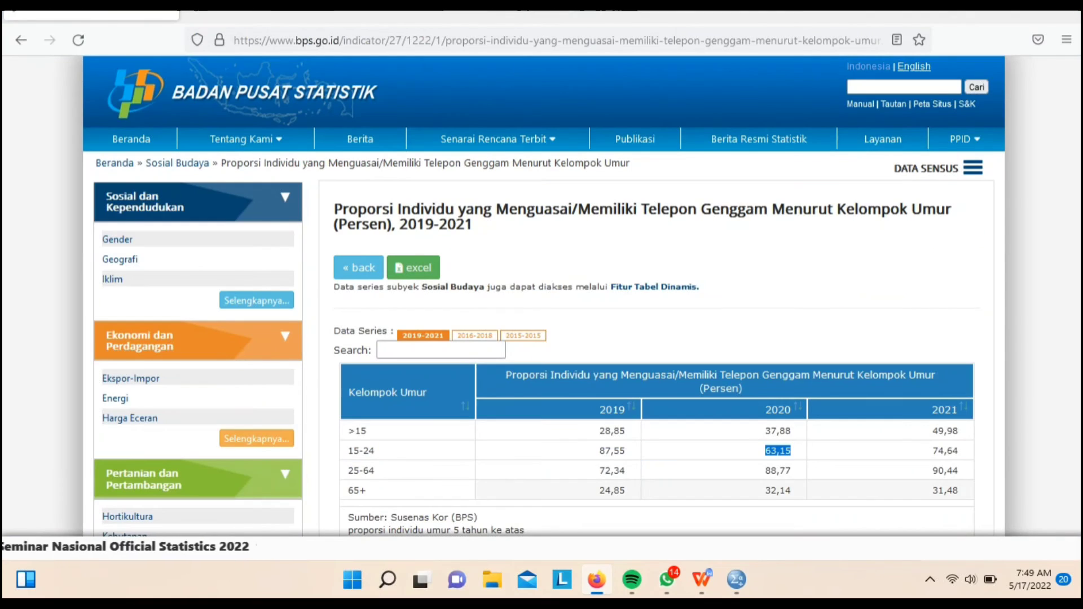
pyautogui.moveTo(764, 470); pyautogui.dragTo(790, 471)
pyautogui.rightClick(788, 472)
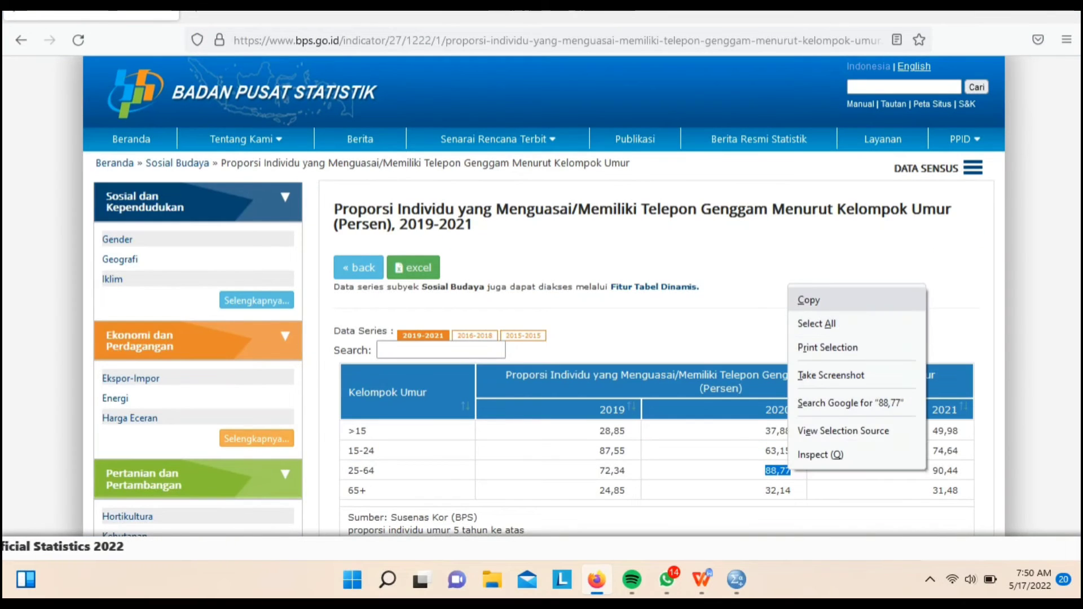
pyautogui.click(810, 297)
pyautogui.click(736, 579)
pyautogui.rightClick(170, 143)
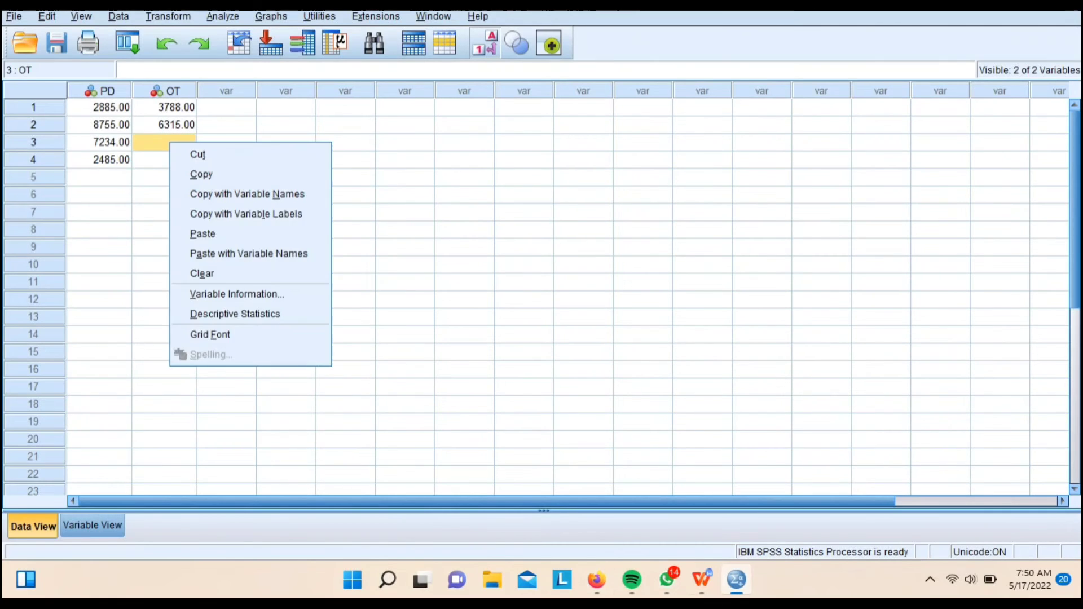
pyautogui.click(202, 233)
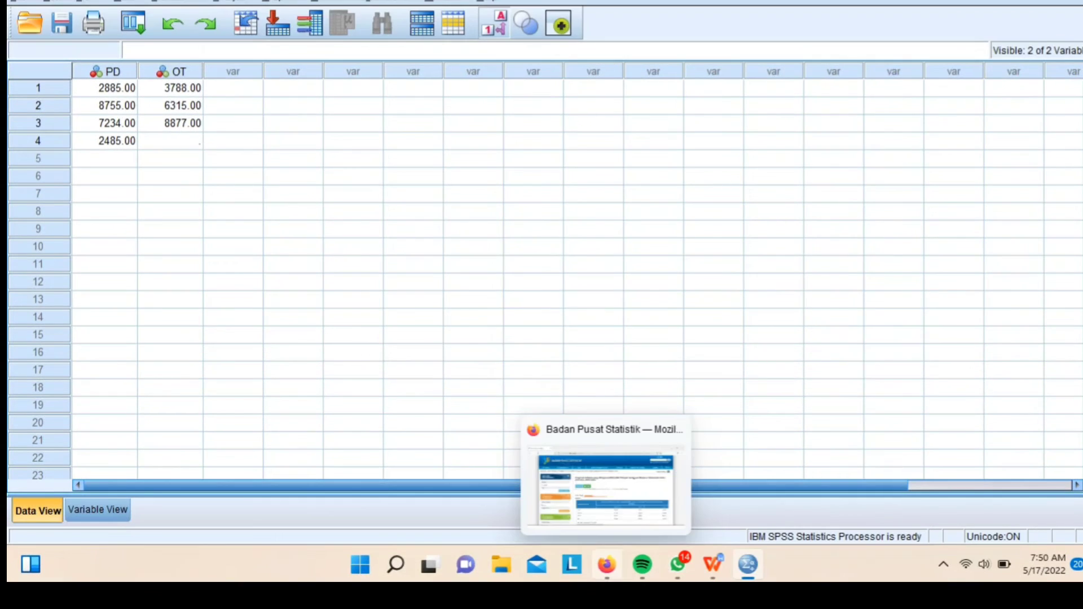
# Step: Copy the 2020 value for age group 65+ (32,14) from the BPS table in Firefox into row 4 of OT in SPSS
pyautogui.click(596, 579)
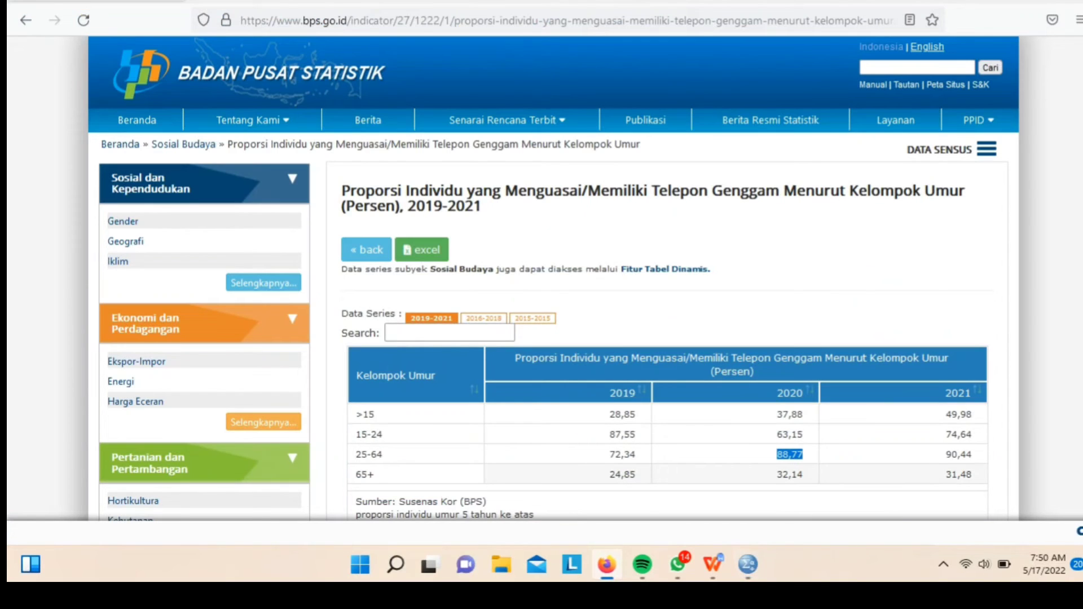
pyautogui.moveTo(776, 475); pyautogui.dragTo(791, 475)
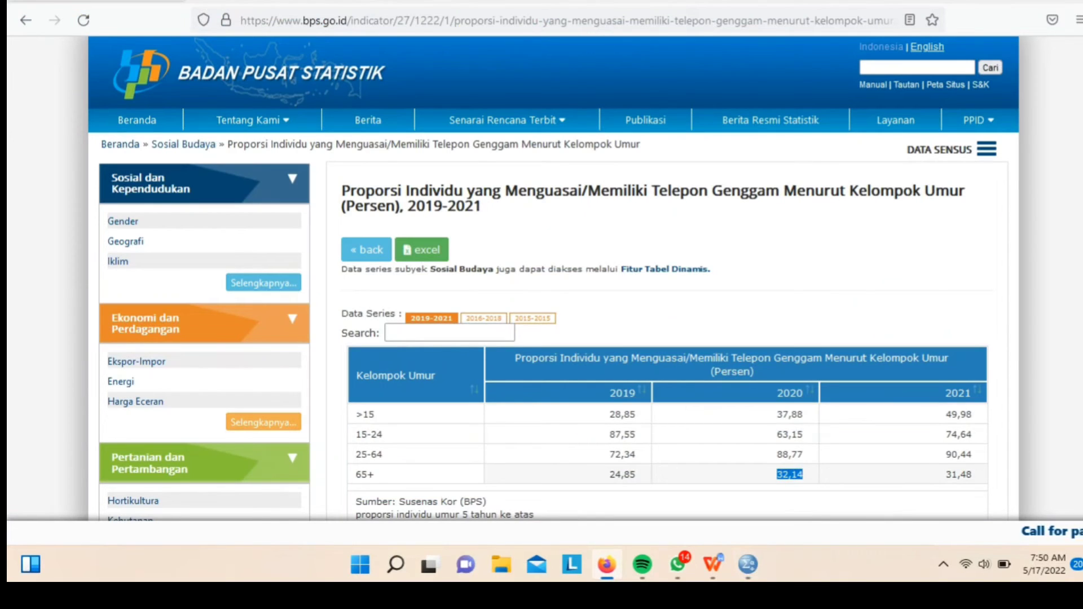
pyautogui.rightClick(798, 474)
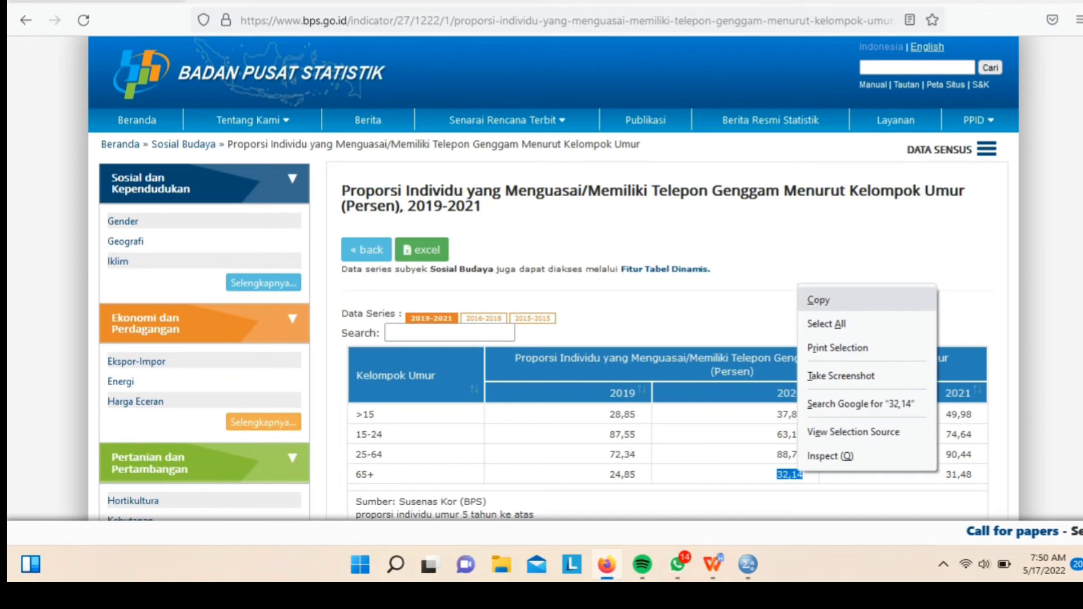
pyautogui.click(818, 300)
pyautogui.click(748, 564)
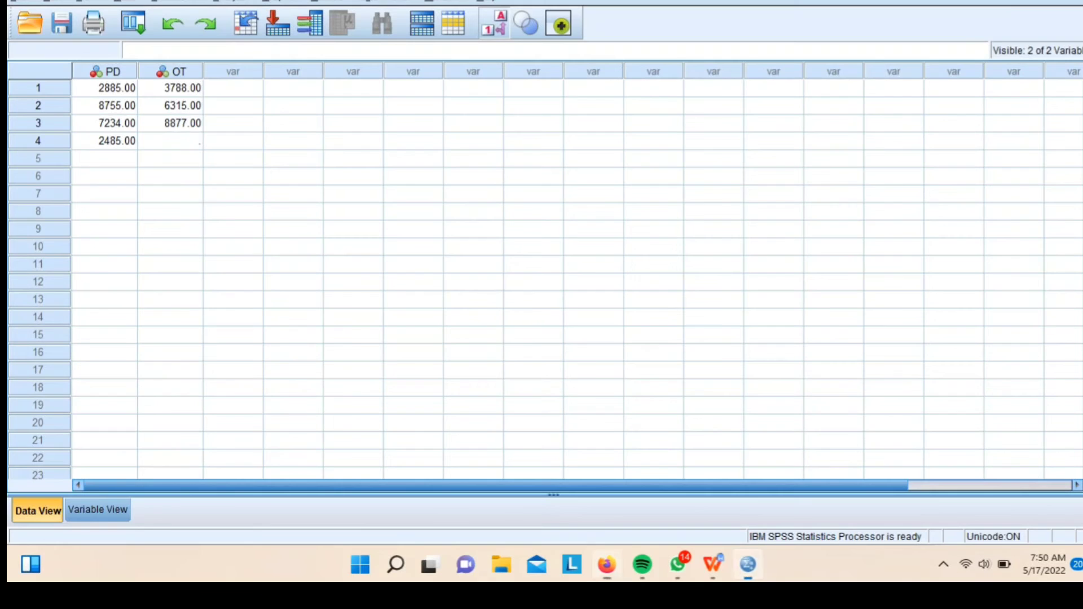
pyautogui.click(169, 141)
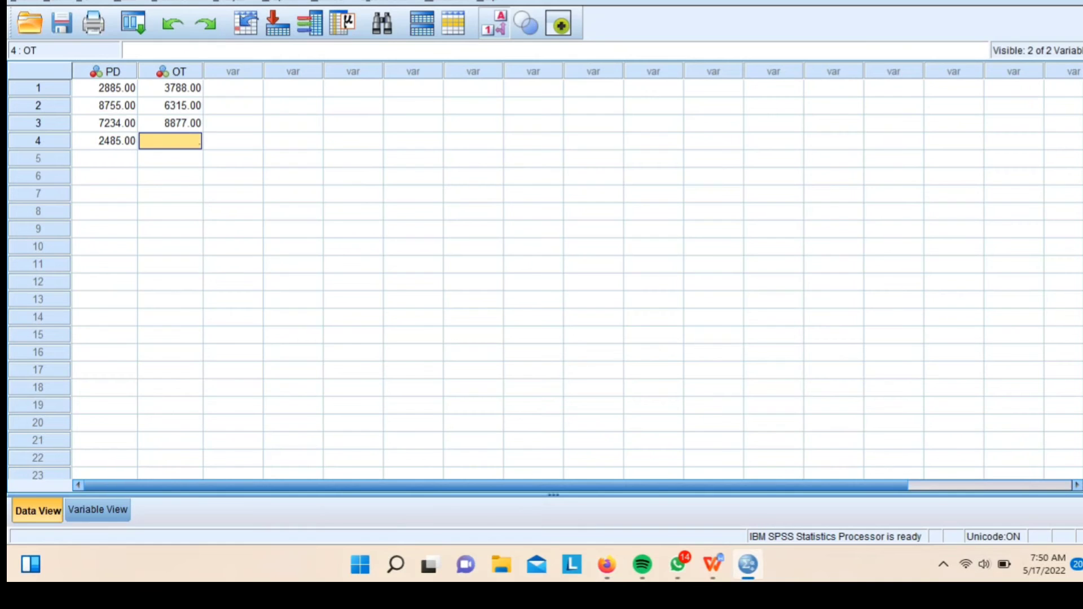
pyautogui.rightClick(168, 142)
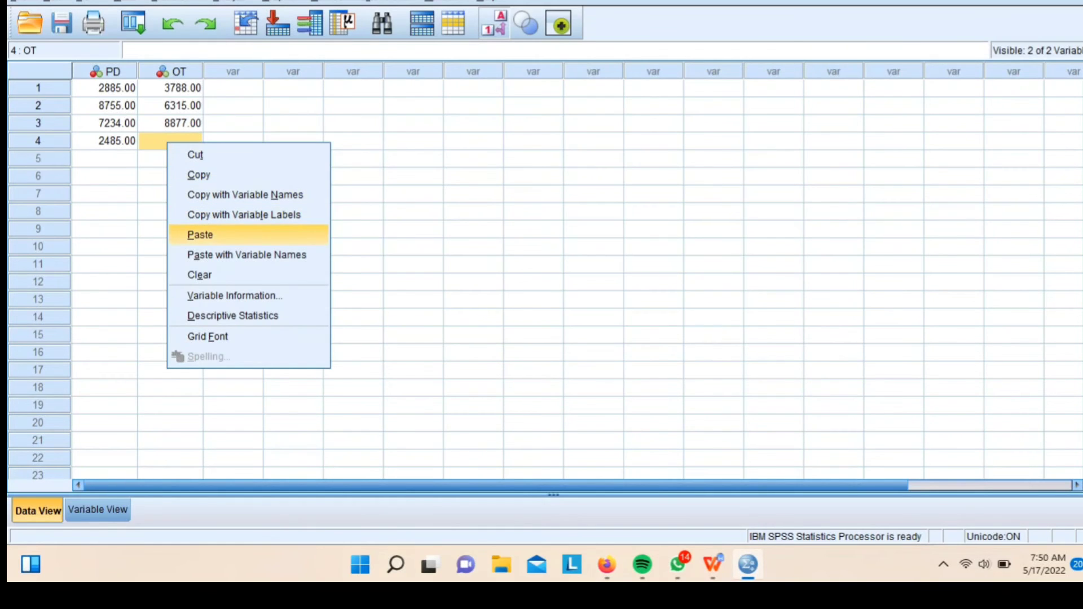
pyautogui.click(200, 235)
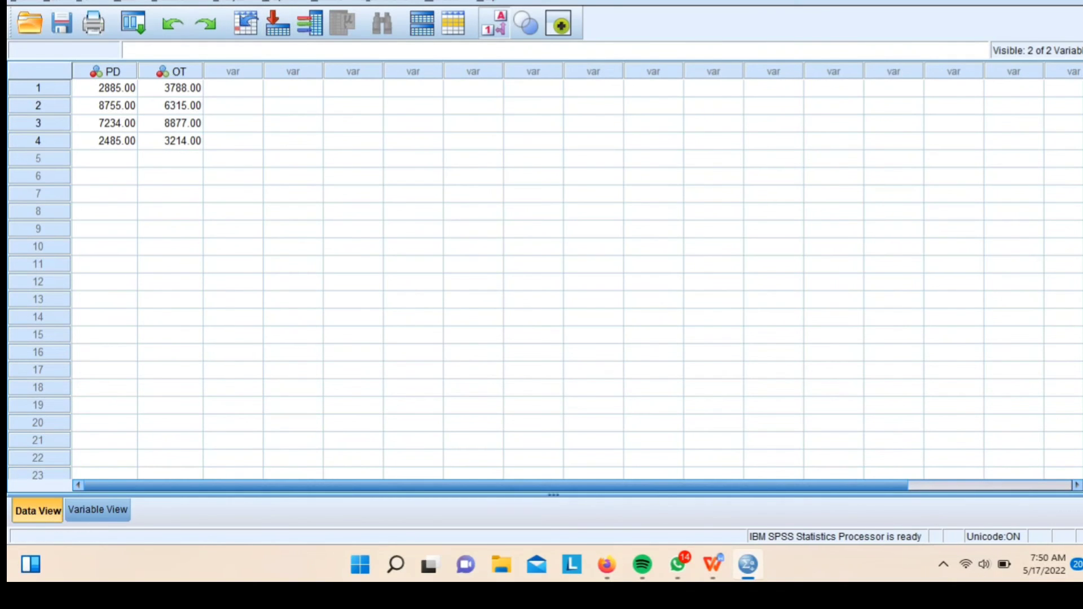
# Step: Set up a Paired-Samples T Test and add PD and OT as the variables of pair 2
pyautogui.hotkey('alt', 'a')
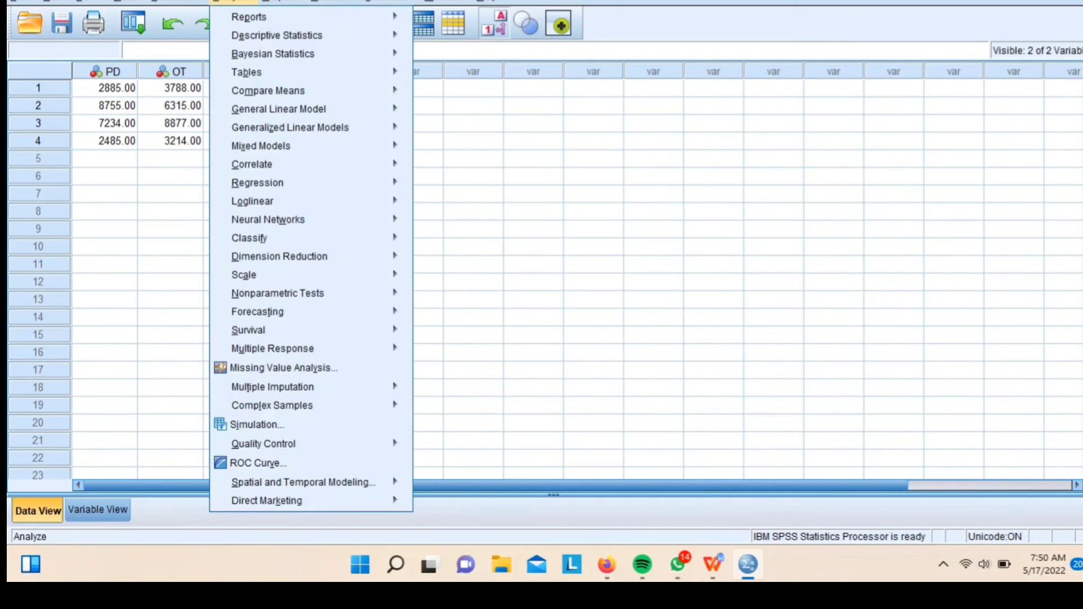
pyautogui.moveTo(268, 90)
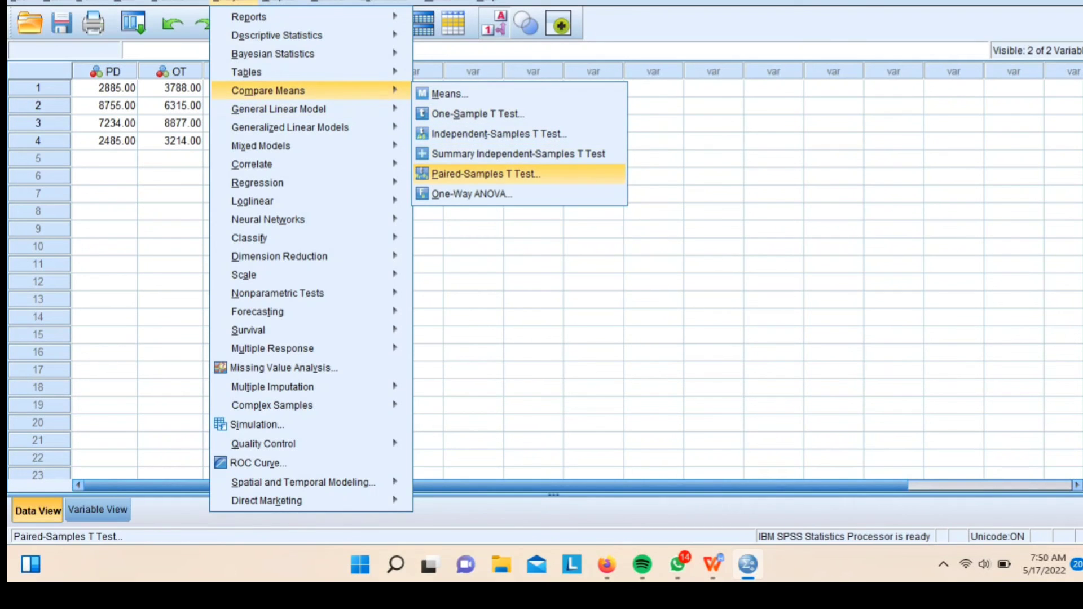
pyautogui.click(485, 174)
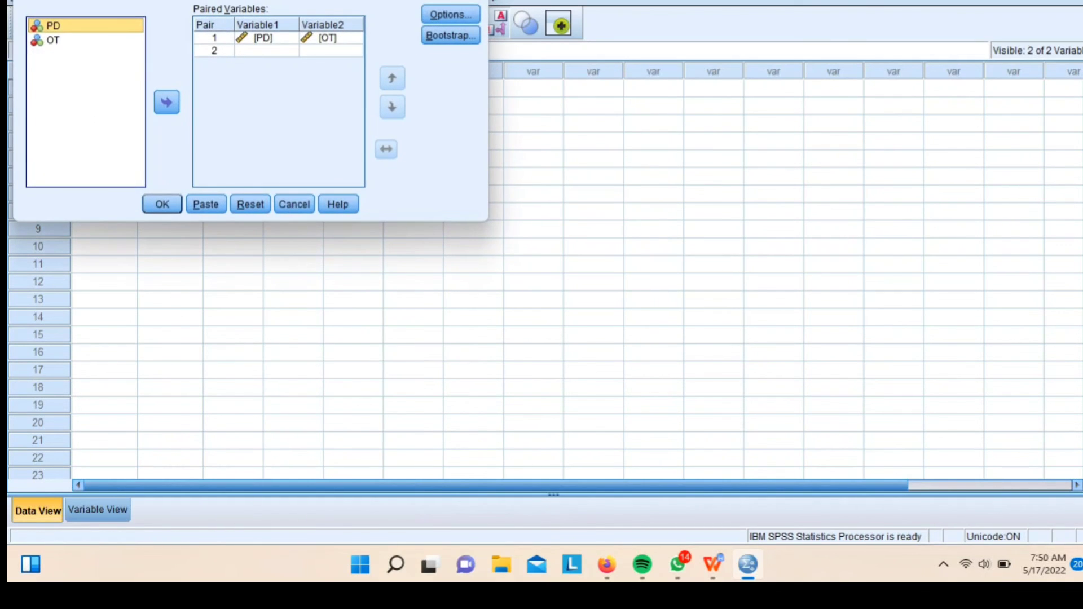
pyautogui.click(166, 102)
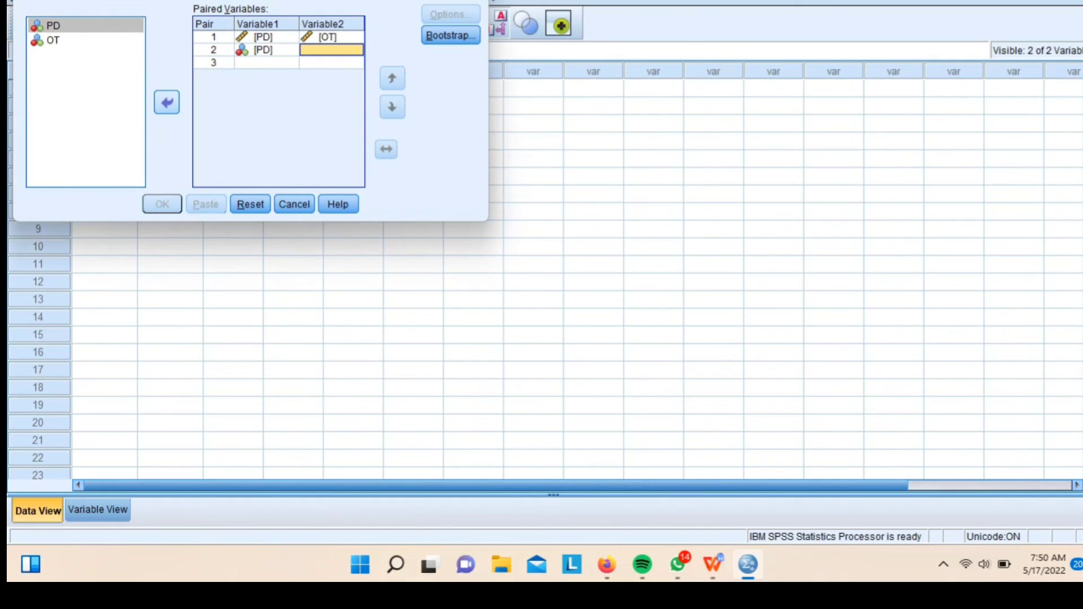
pyautogui.click(84, 25)
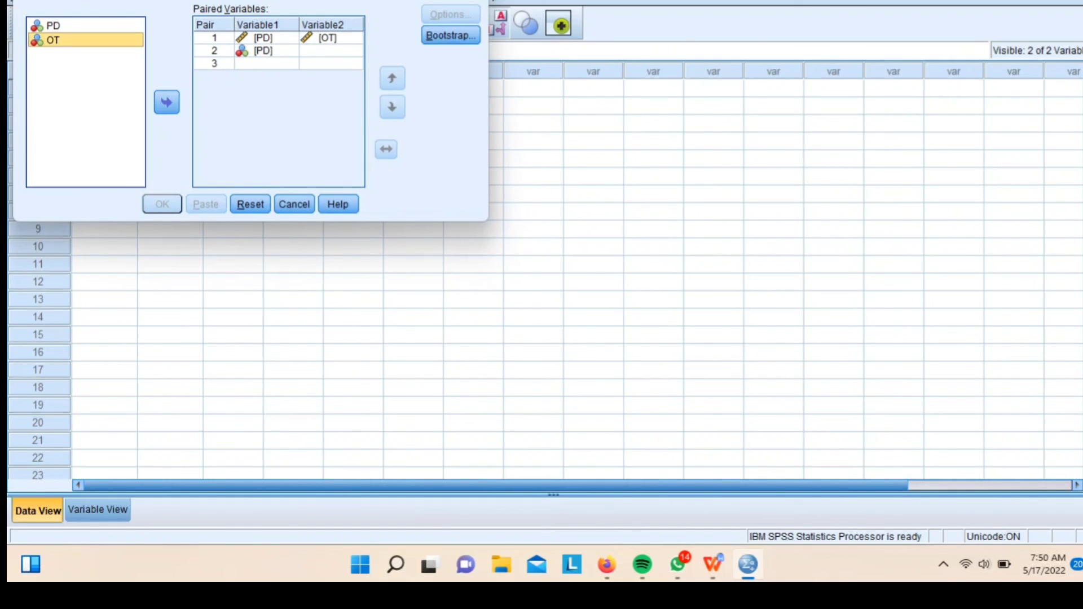
pyautogui.click(166, 102)
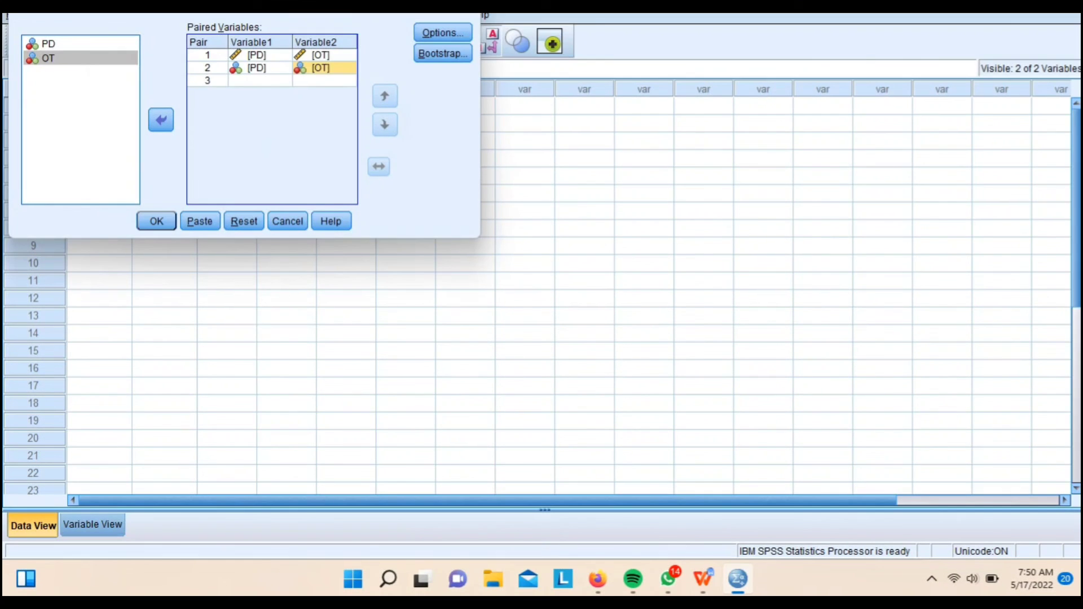
# Step: Swap the two variables of pair 1 so OT comes before PD, and run the paired-samples test
pyautogui.click(260, 55)
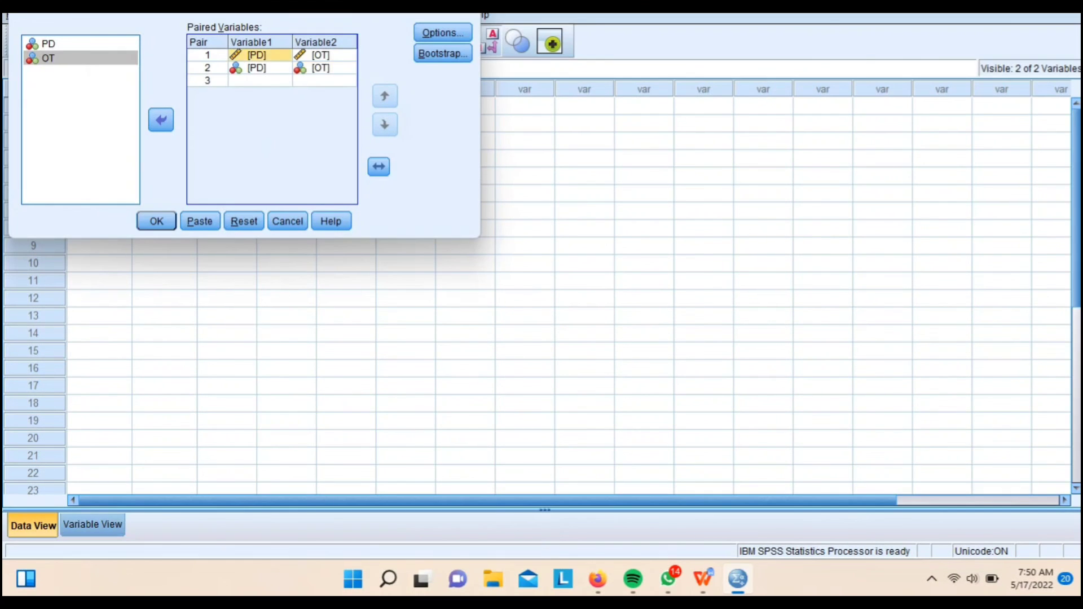
pyautogui.click(379, 167)
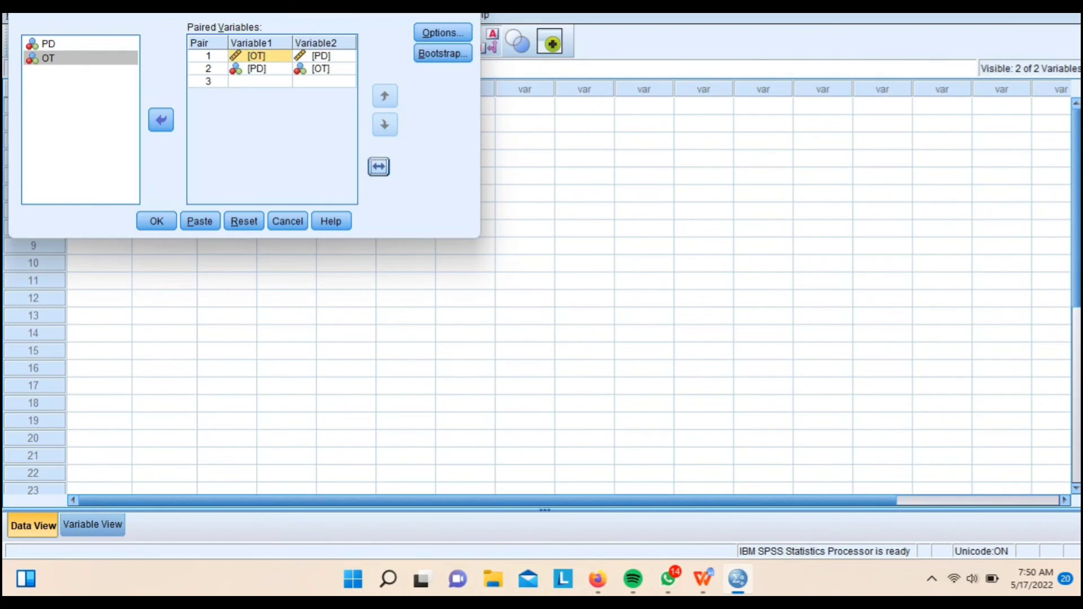
pyautogui.click(156, 220)
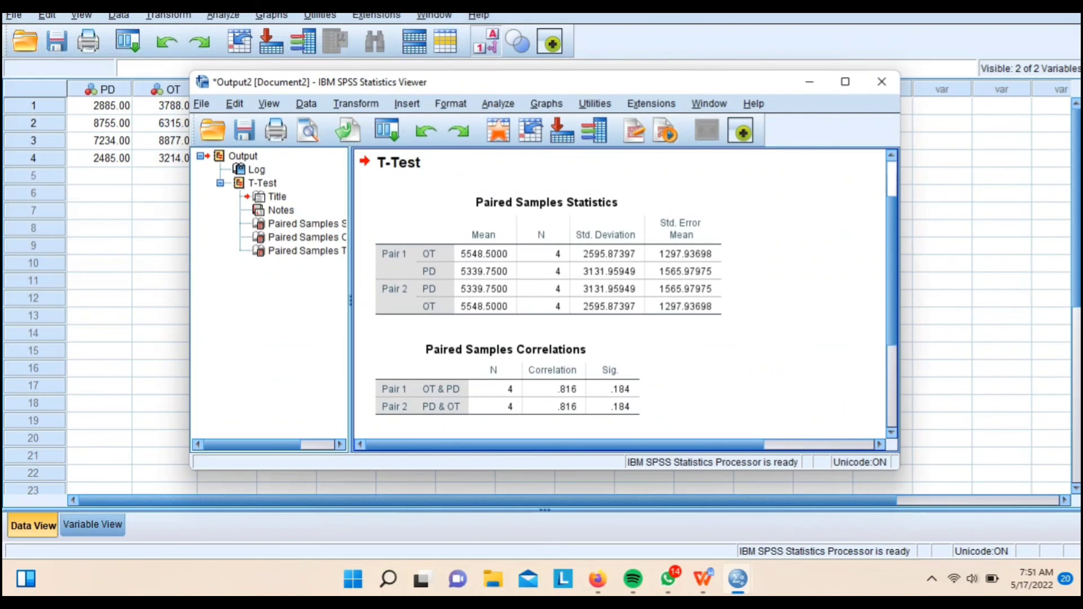
# Step: Examine the paired samples statistics, correlations and test tables in the output, and minimize the output viewer
pyautogui.scroll(-5, 620, 293)
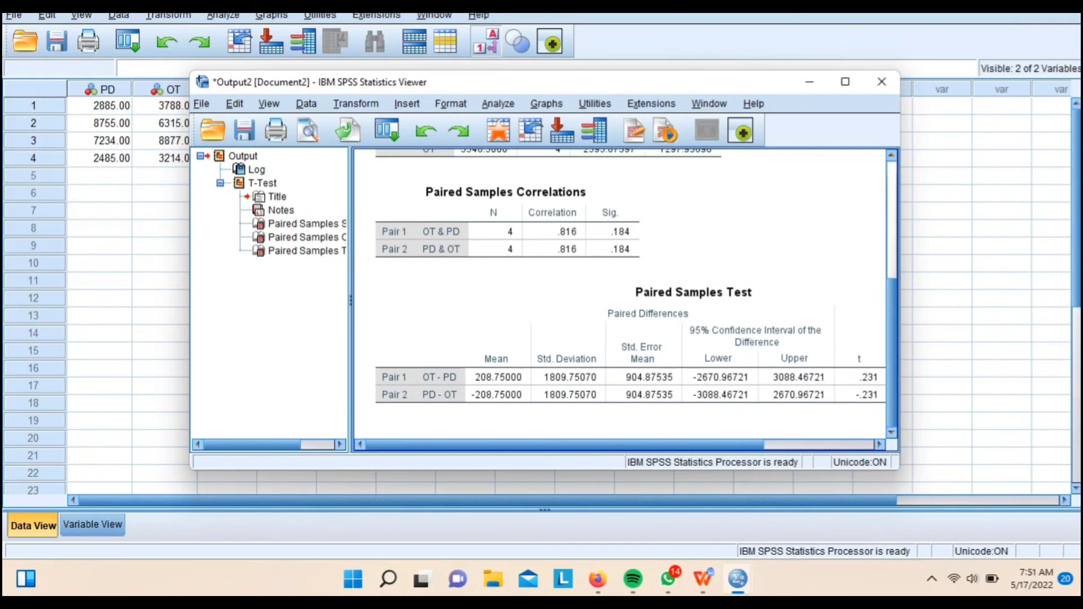
pyautogui.scroll(5, 621, 294)
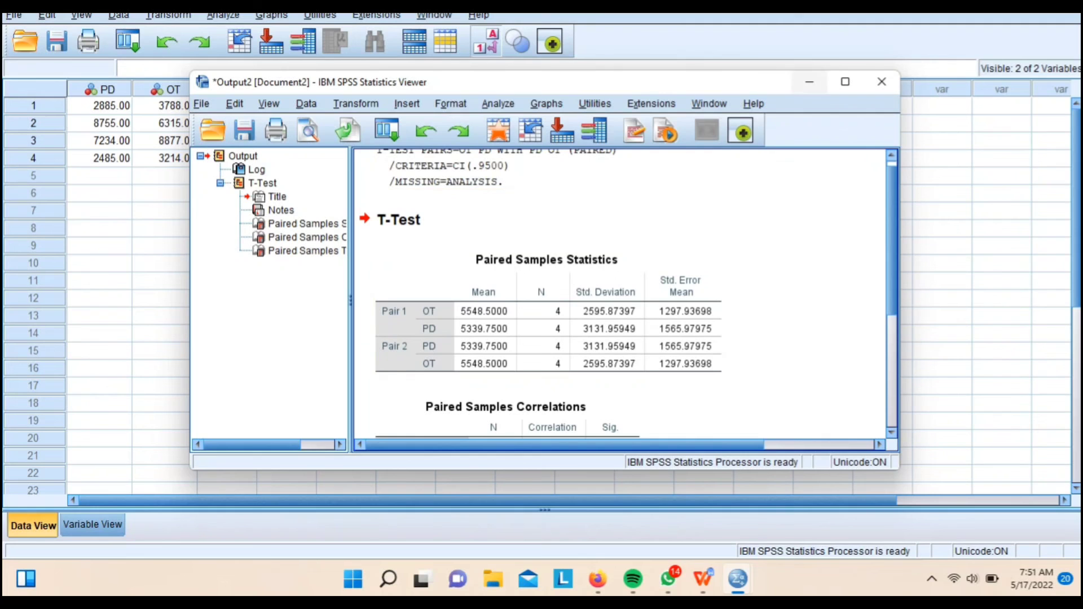
pyautogui.press('super+Down')
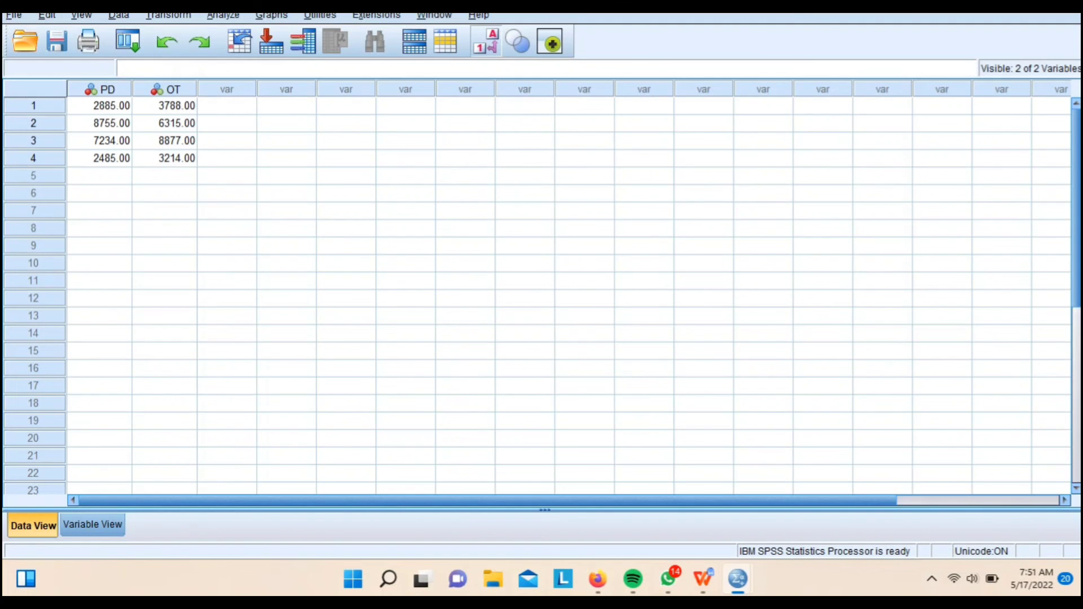
pyautogui.click(932, 579)
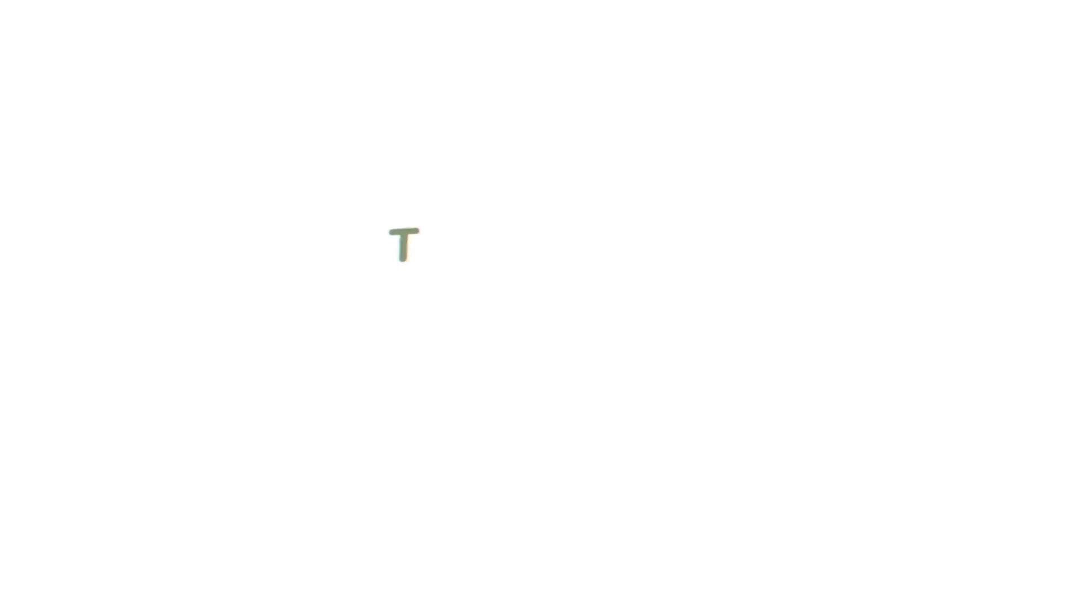